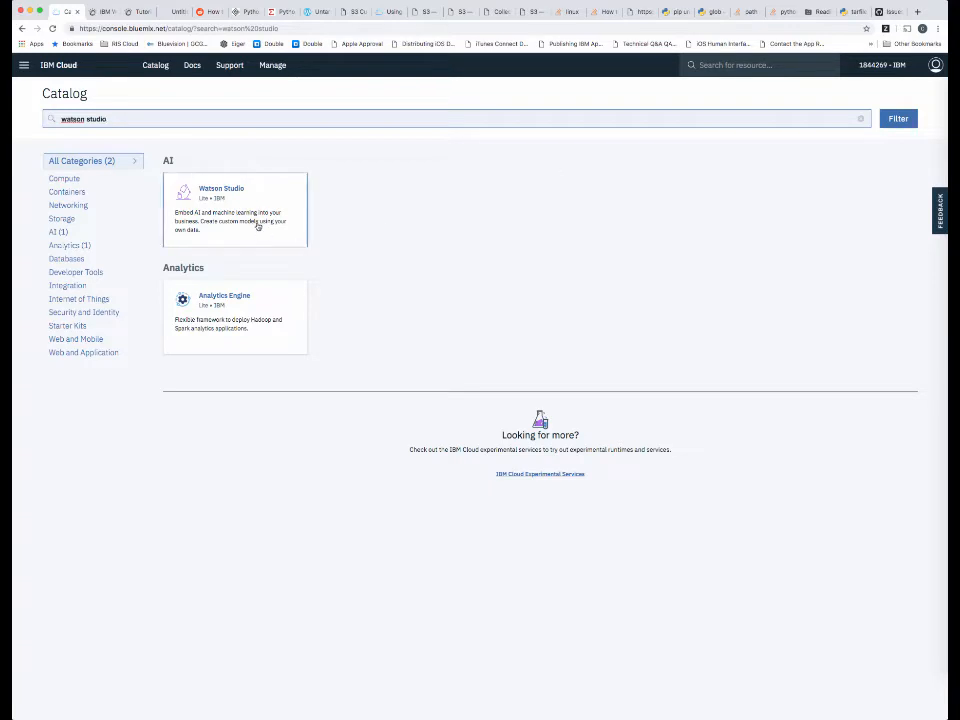
Create a Watson Studio service on the Enterprise v2 plan, named "Watson Studio" followed by the owner's first name.
click(257, 225)
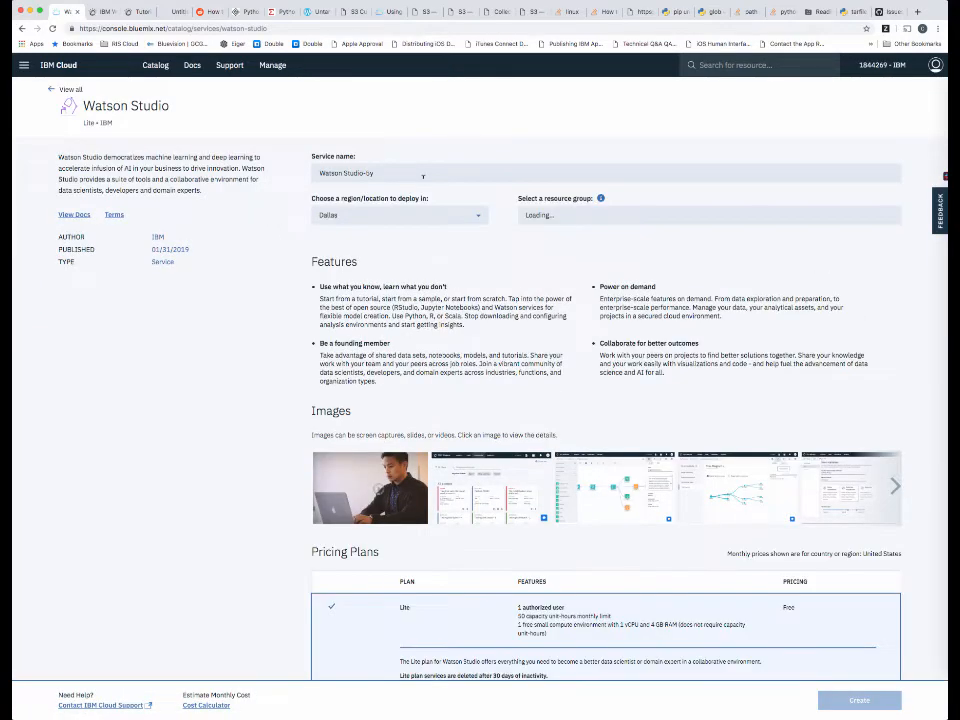
click(422, 174)
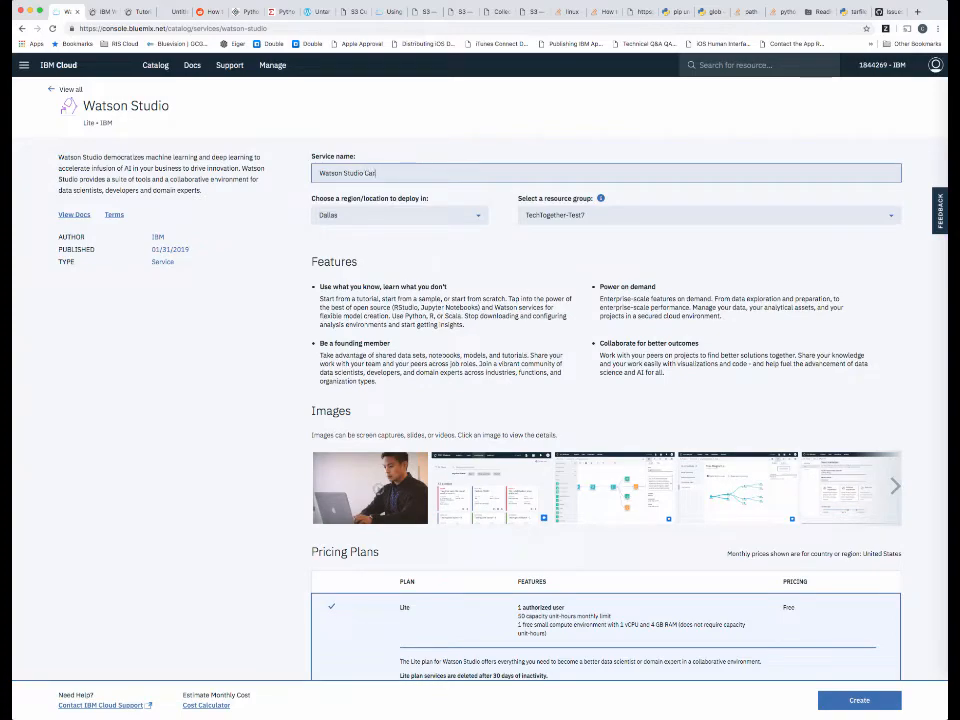
scroll(503, 257, down, 5)
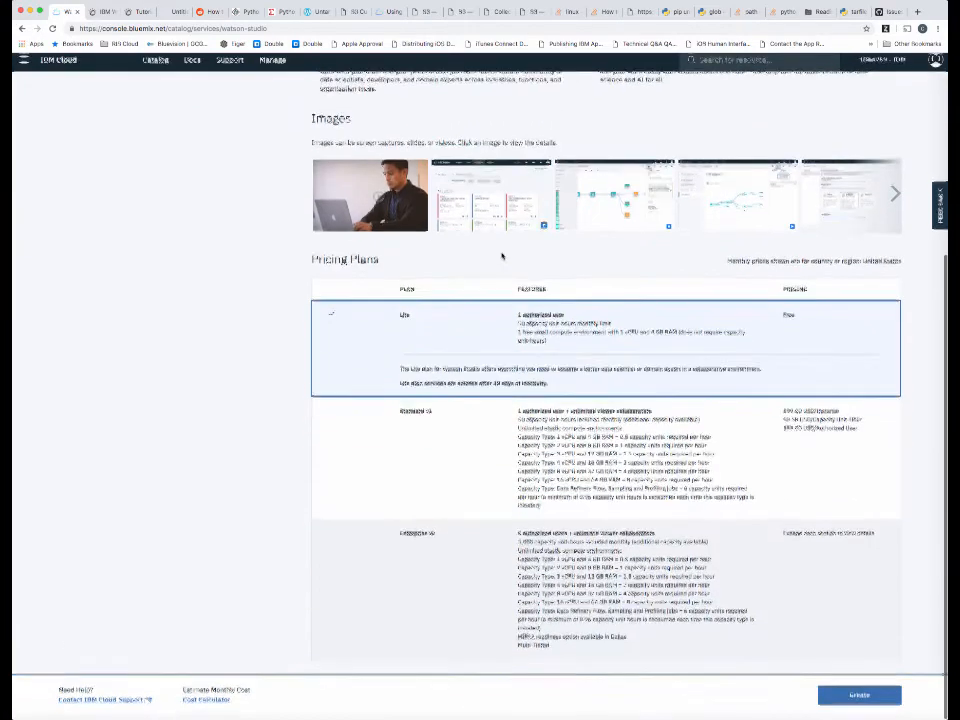
click(426, 552)
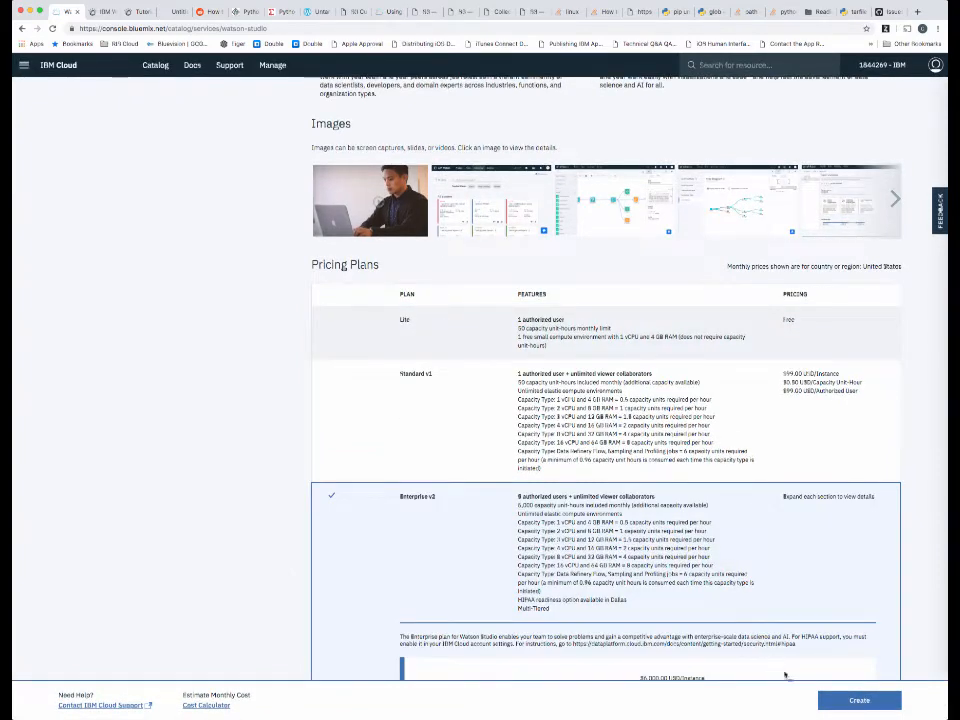
click(855, 701)
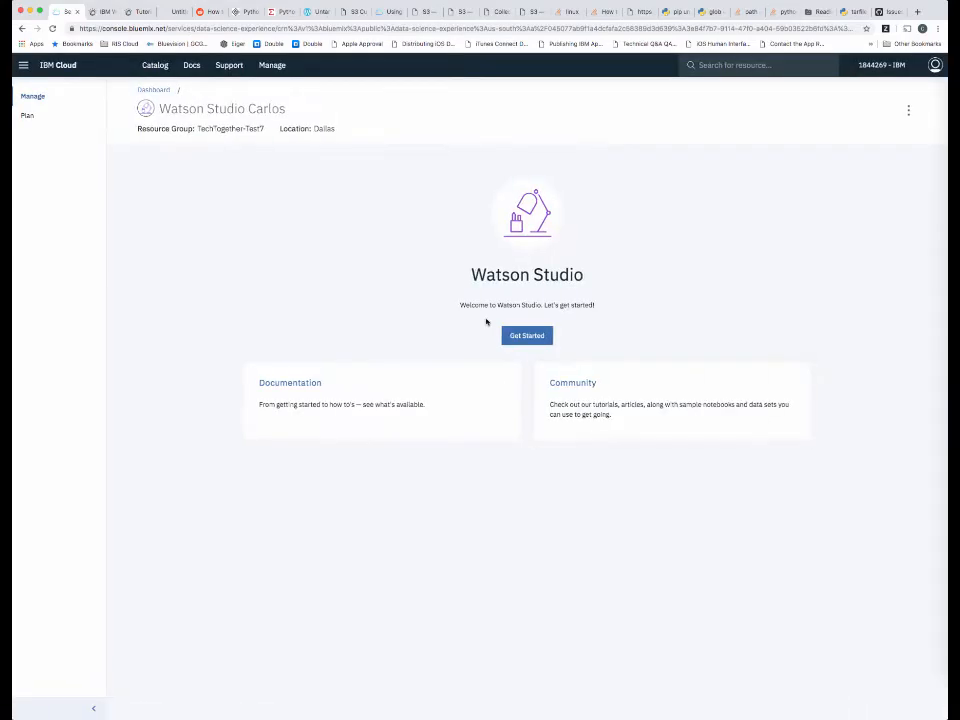
Return to the catalog from the dashboard and search it for "Object store".
click(60, 65)
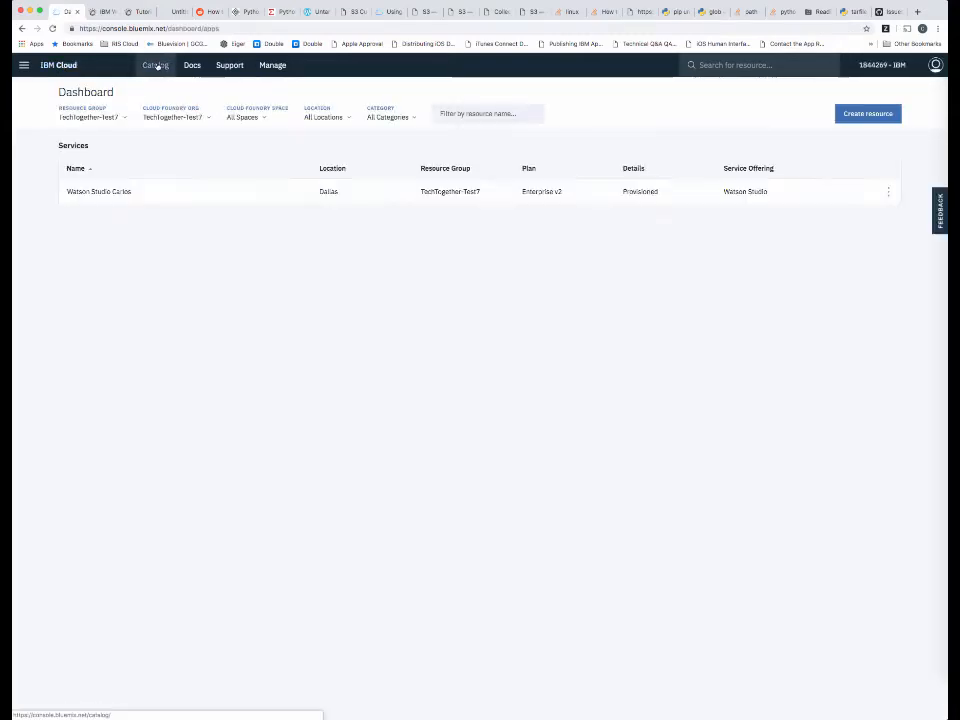
click(156, 66)
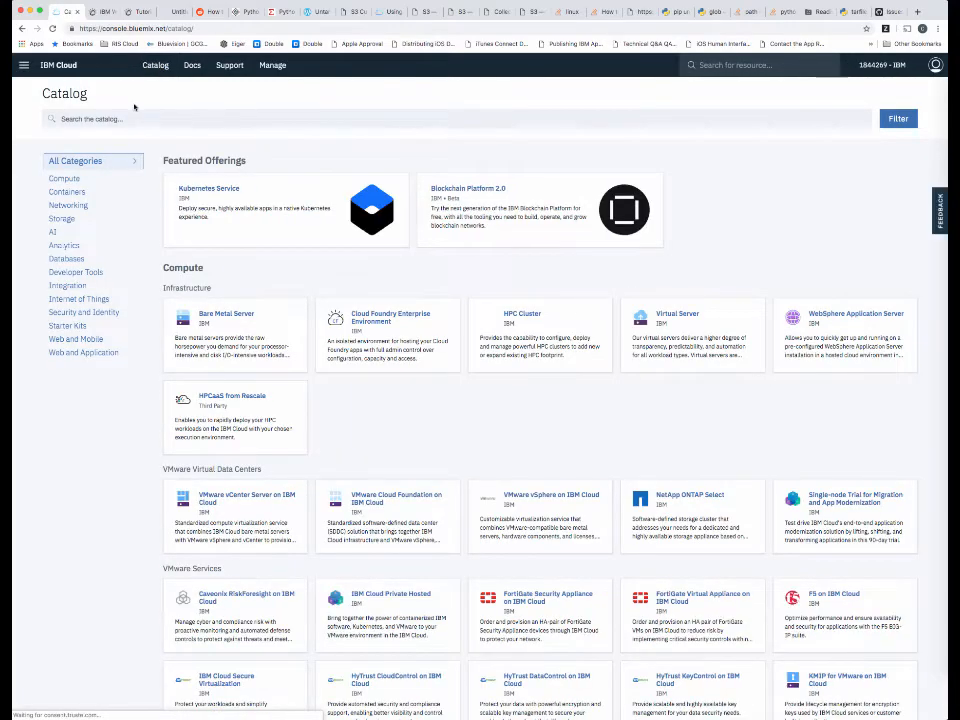
click(144, 119)
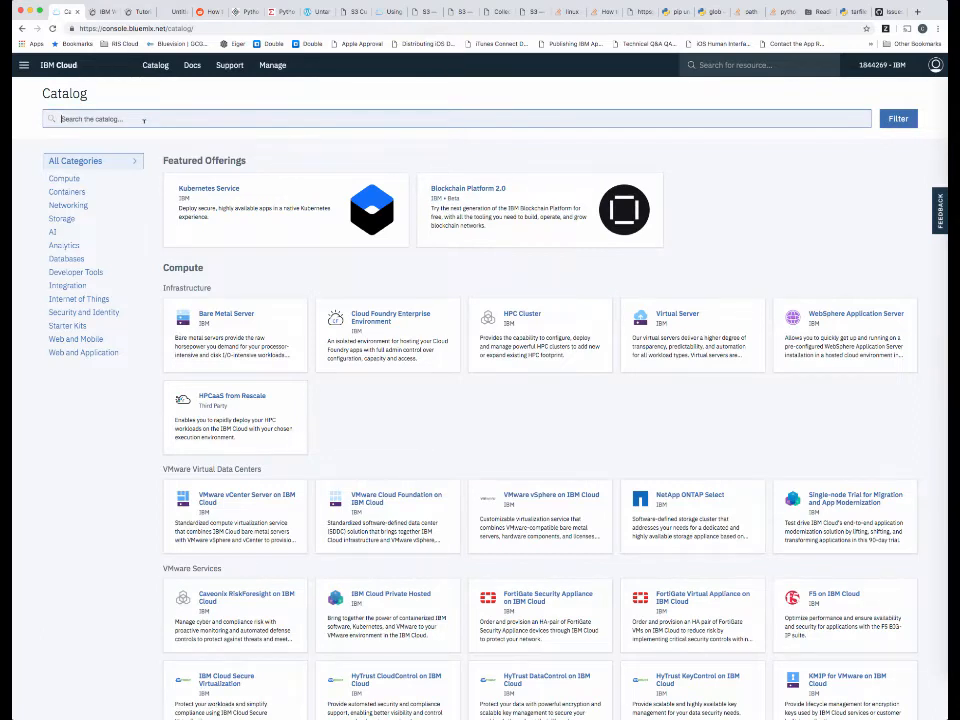
text(object store)
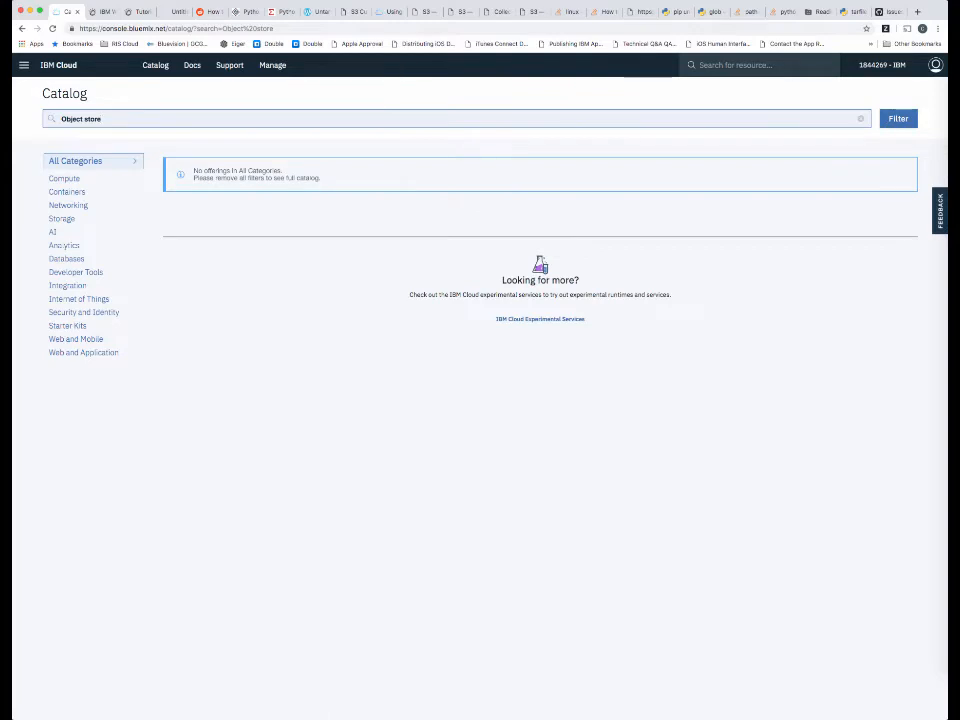
Replace the catalog search with "cloud object" and open the Cloud Object Storage service.
key(BackSpace)
key(BackSpace)
key(BackSpace)
key(BackSpace)
key(BackSpace)
text(cl)
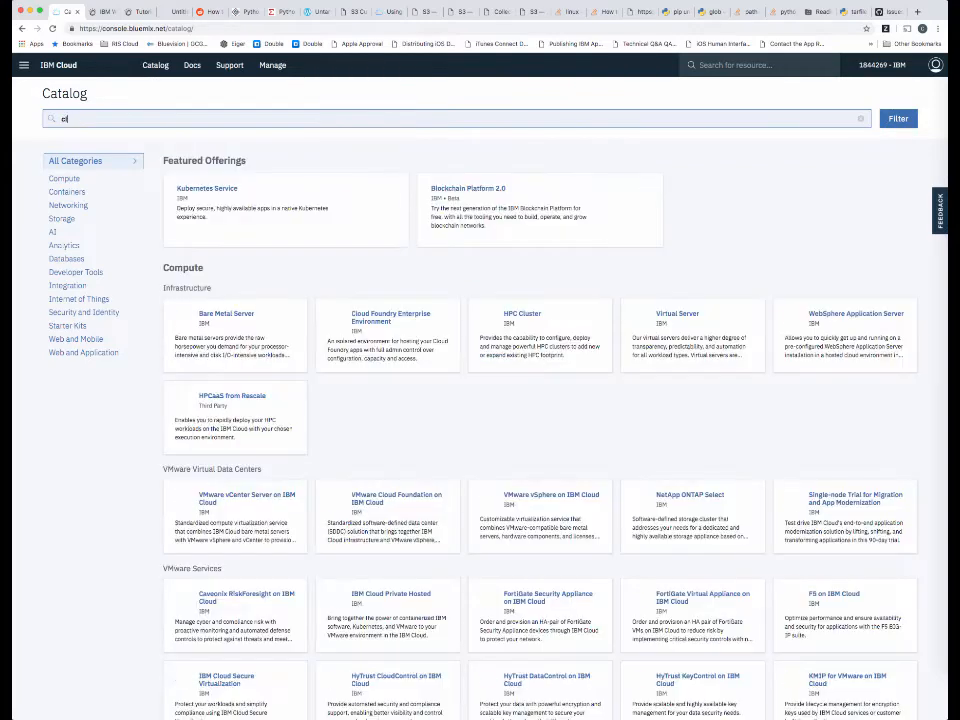
text(oud object)
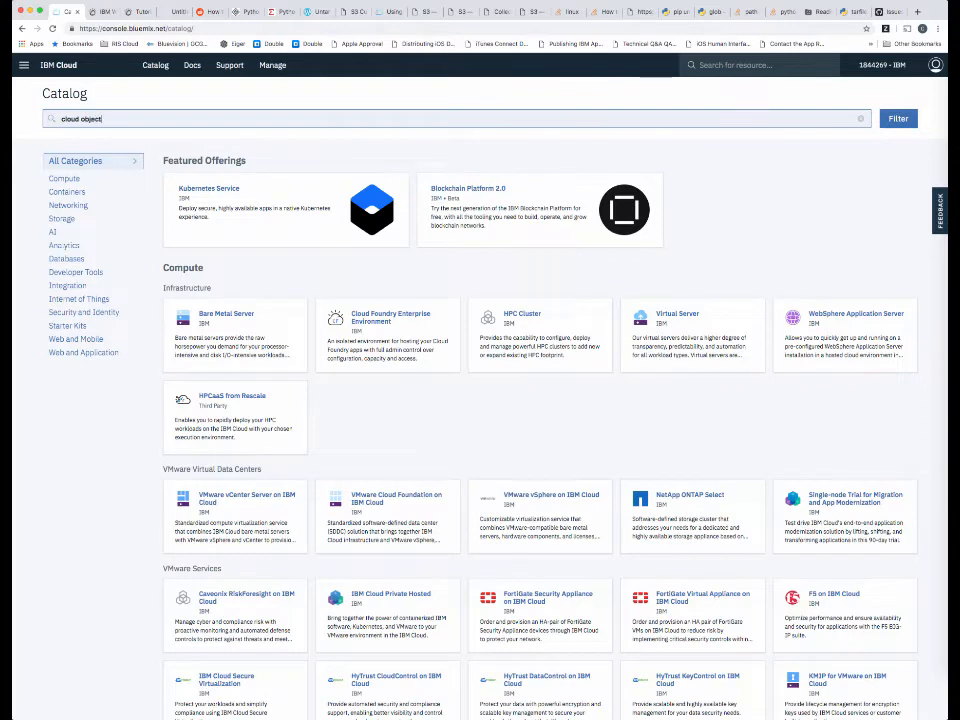
click(219, 200)
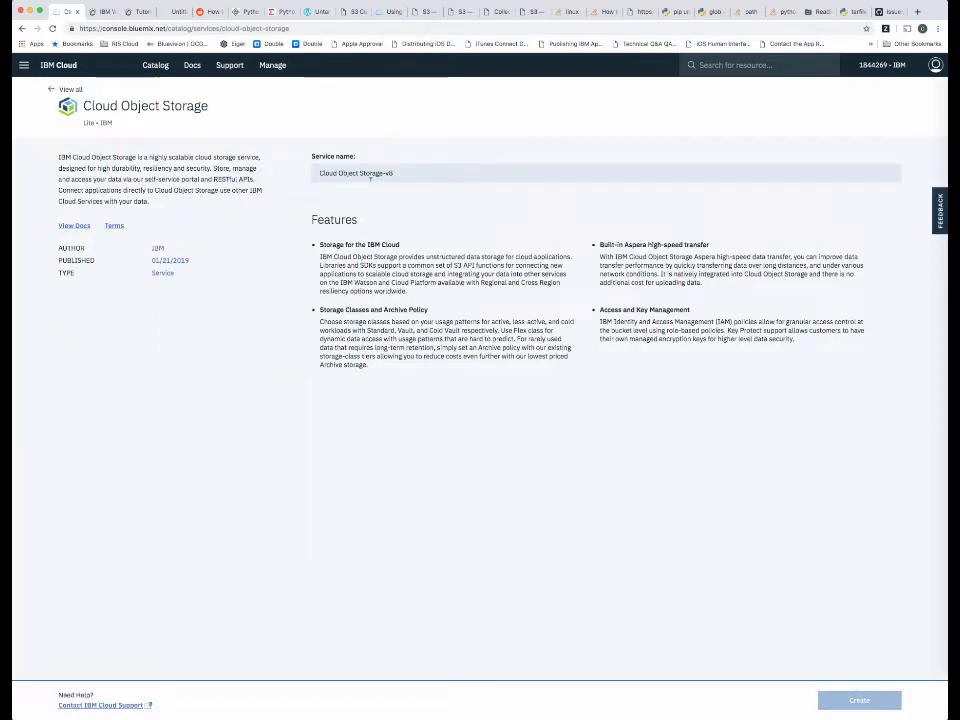
Create the Cloud Object Storage service on the Standard plan with the name COS-Standard.
click(421, 174)
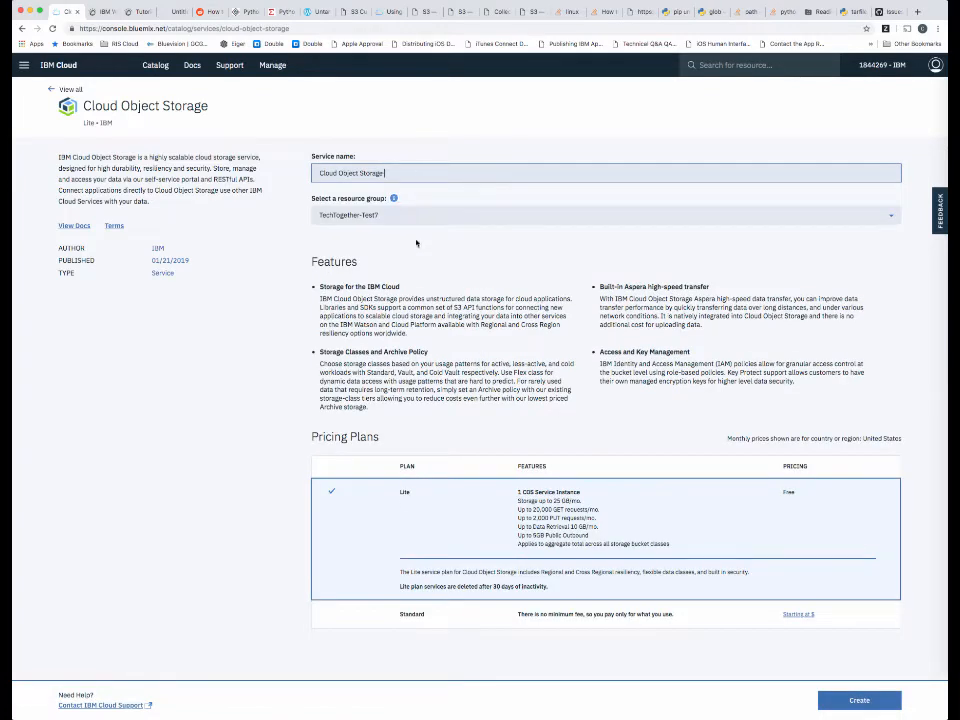
click(445, 621)
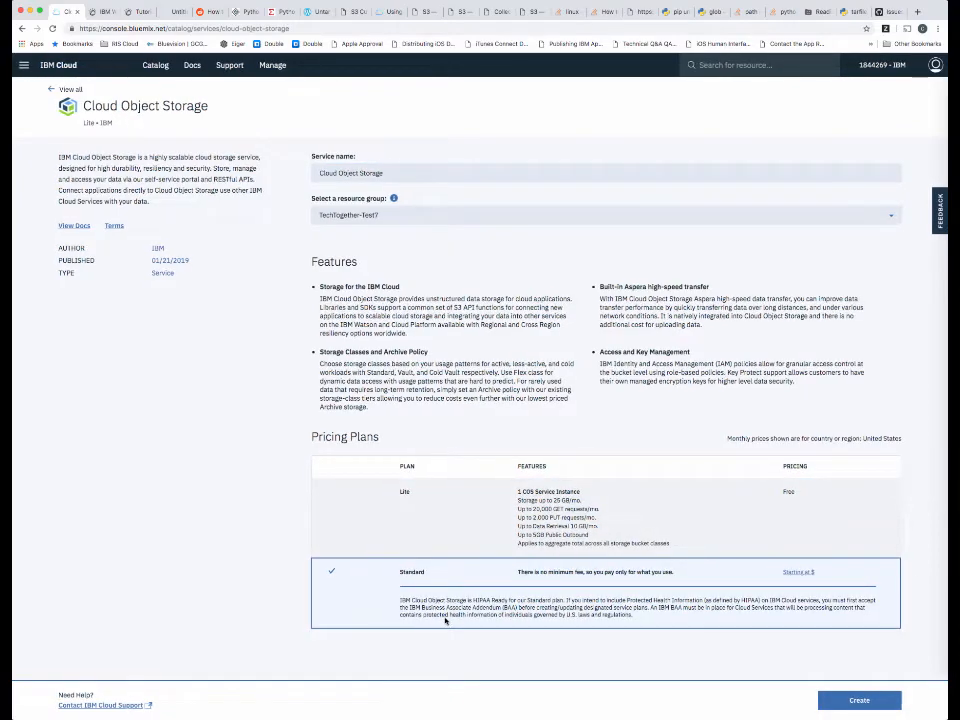
triple_click(400, 171)
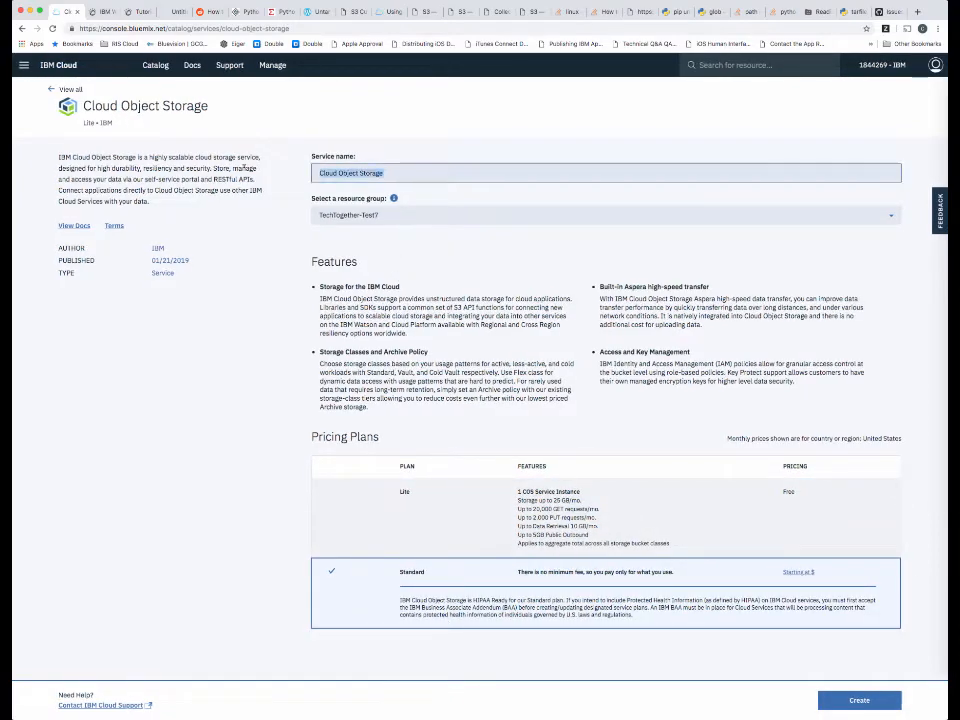
text(COS)
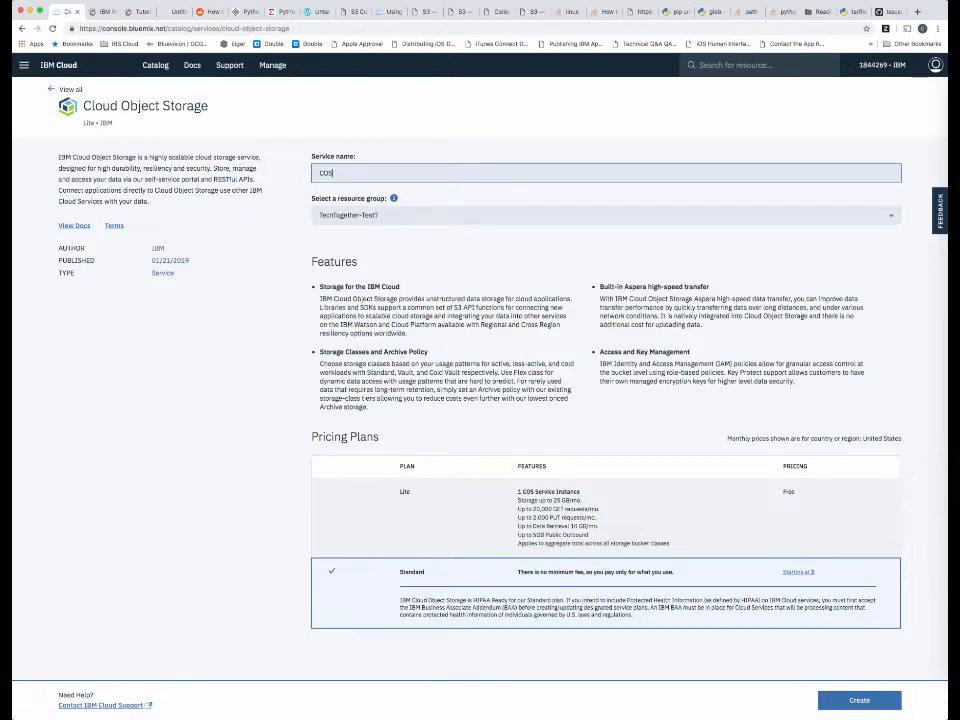
text(-Standard)
click(866, 706)
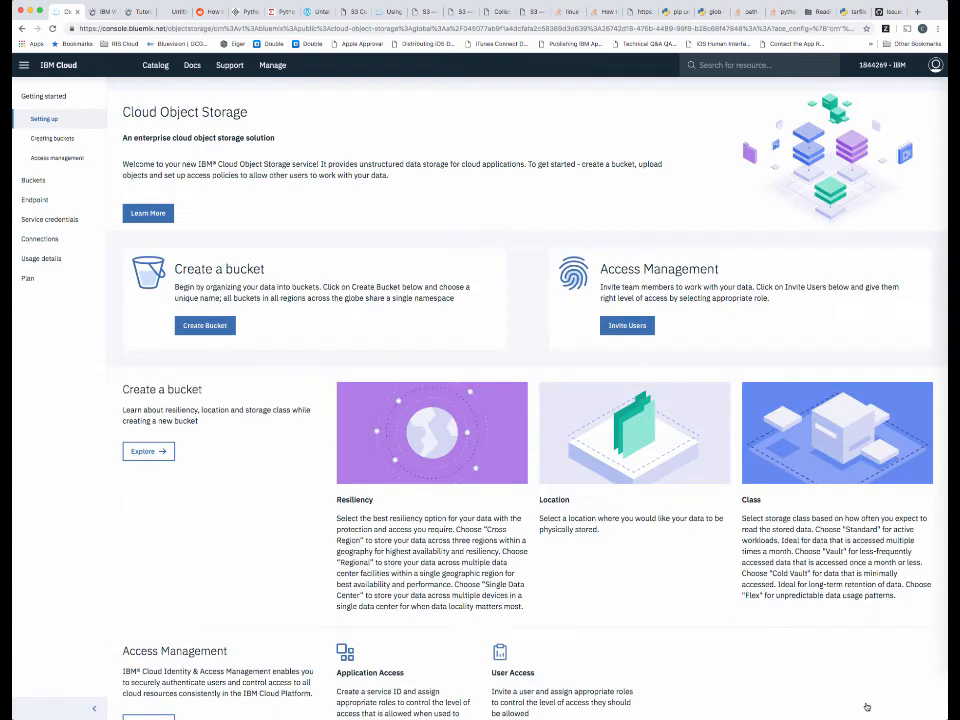
Start a new service credential for COS-Standard with the service ID set to Auto Generate.
click(61, 219)
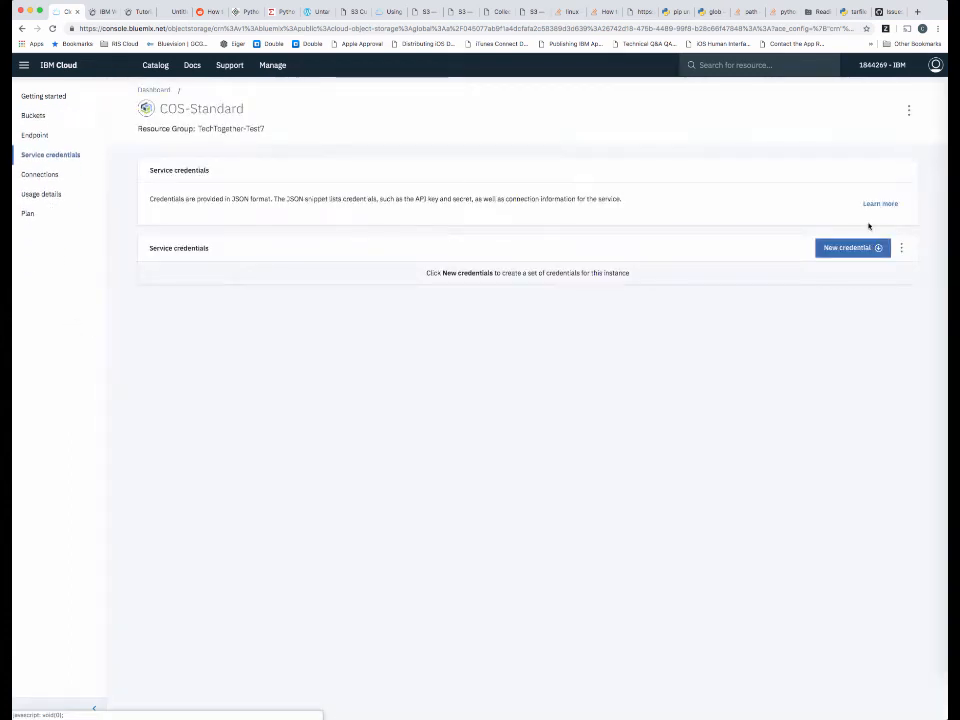
click(848, 248)
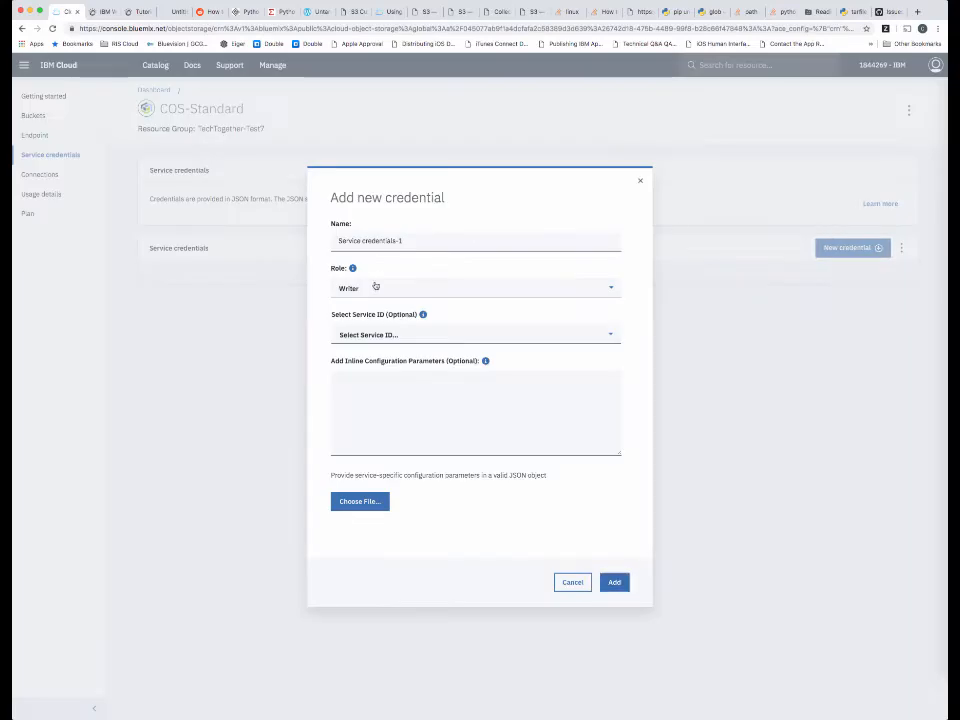
click(392, 336)
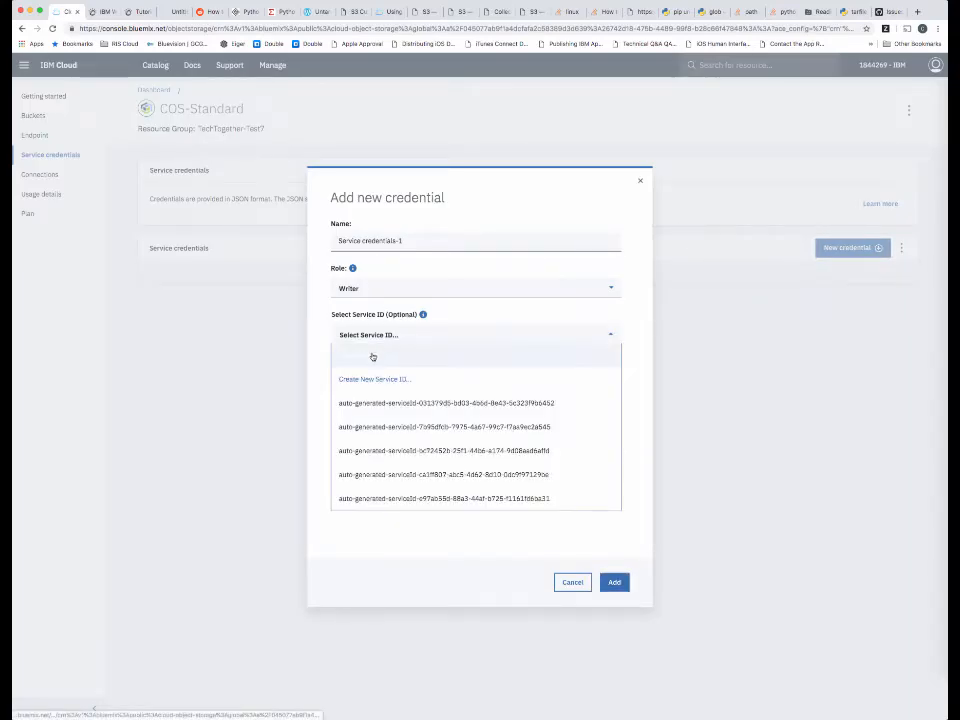
click(371, 356)
click(371, 370)
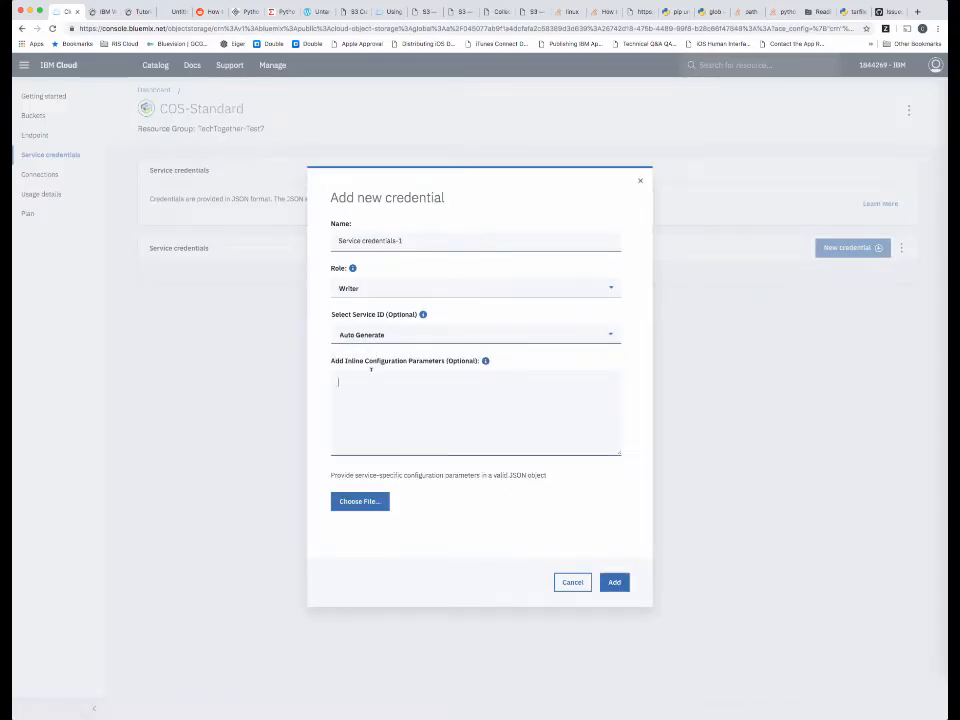
Enter {"HMAC":true} as the inline configuration parameters and add the credential.
text({")
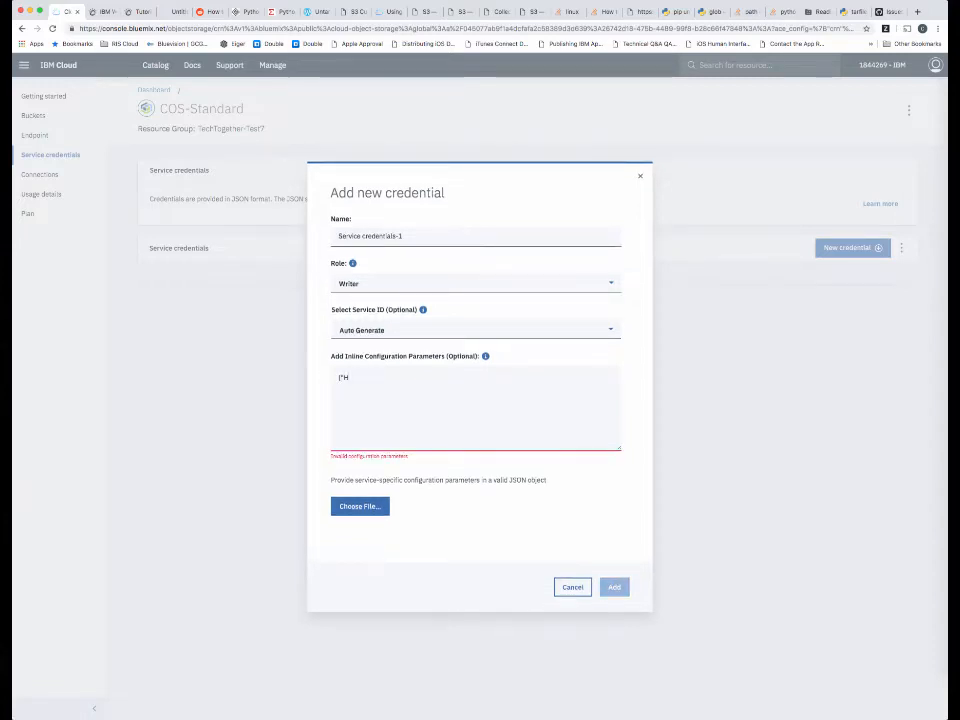
text(HMAC":true})
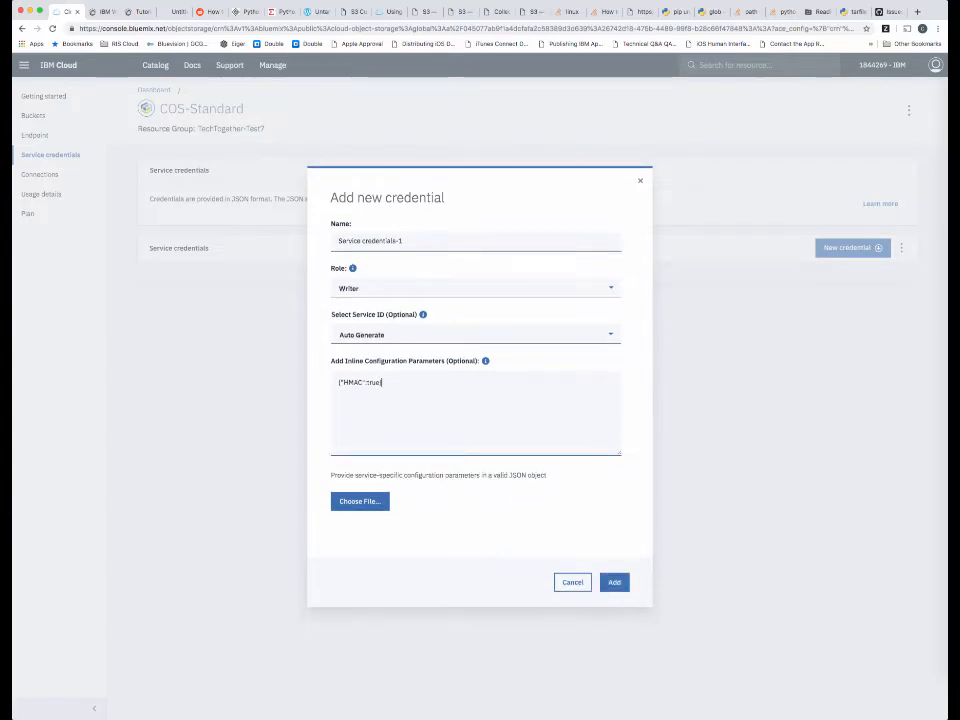
click(614, 582)
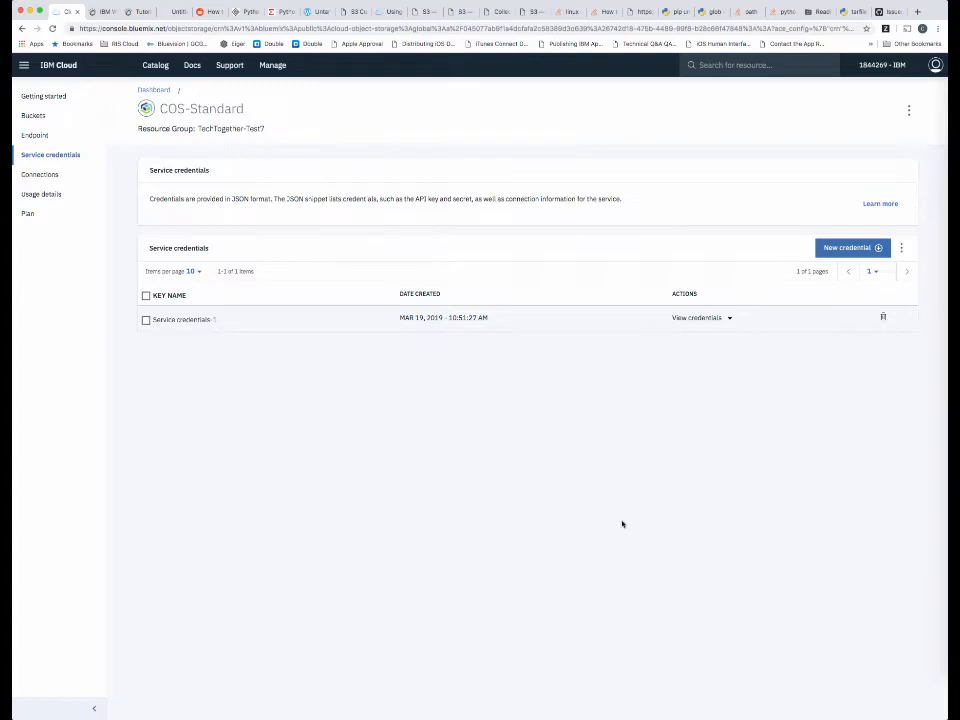
Search the catalog for "machine learning" and open the Machine Learning service.
click(154, 66)
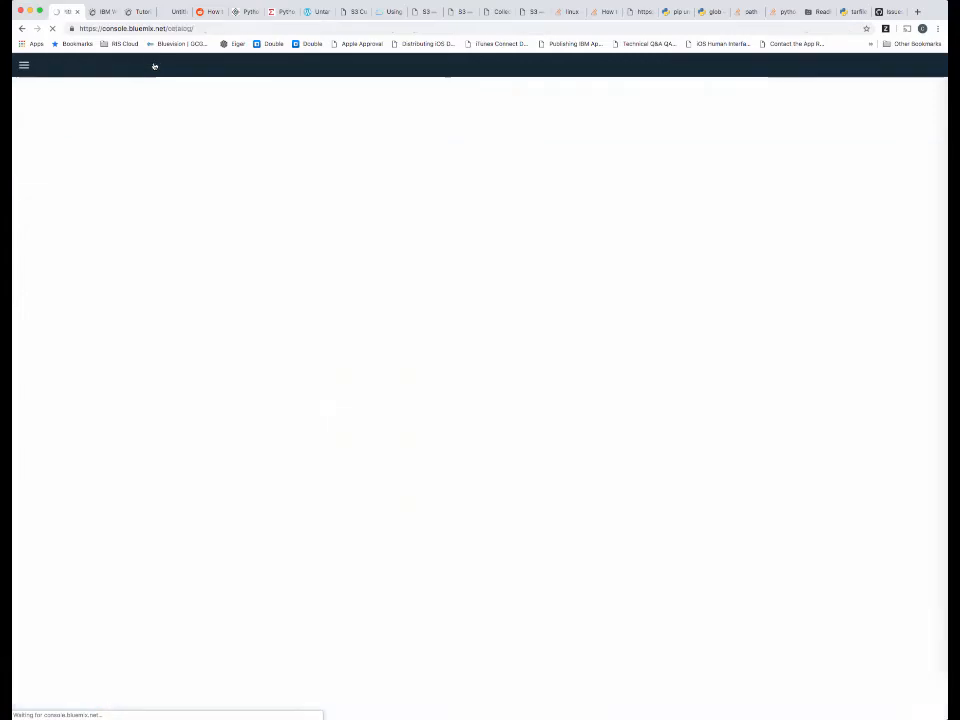
click(151, 114)
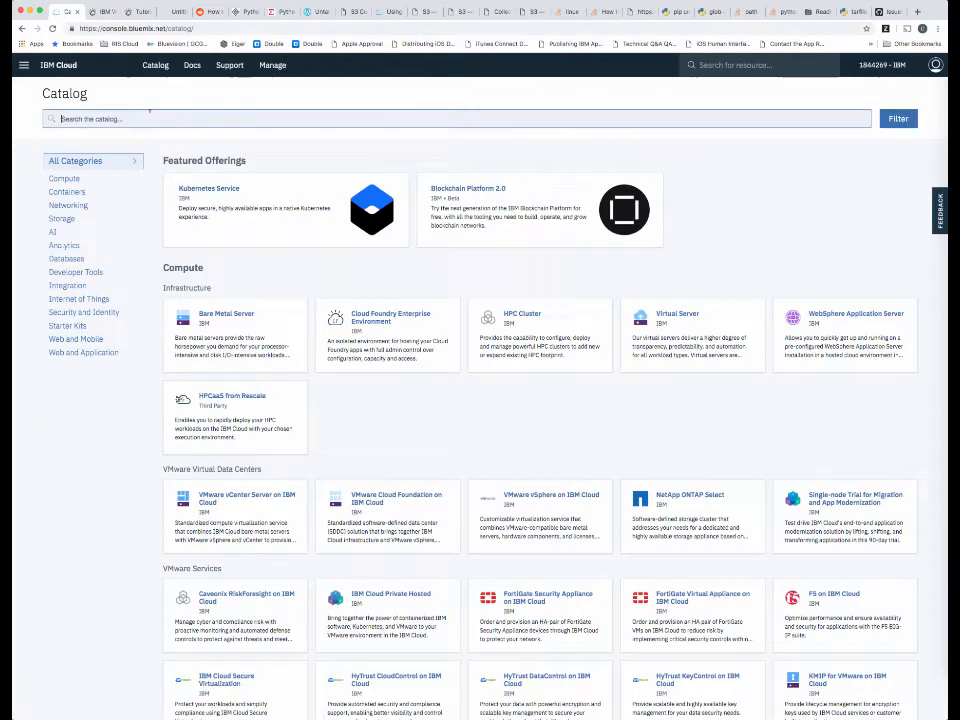
text(ma)
text(s)
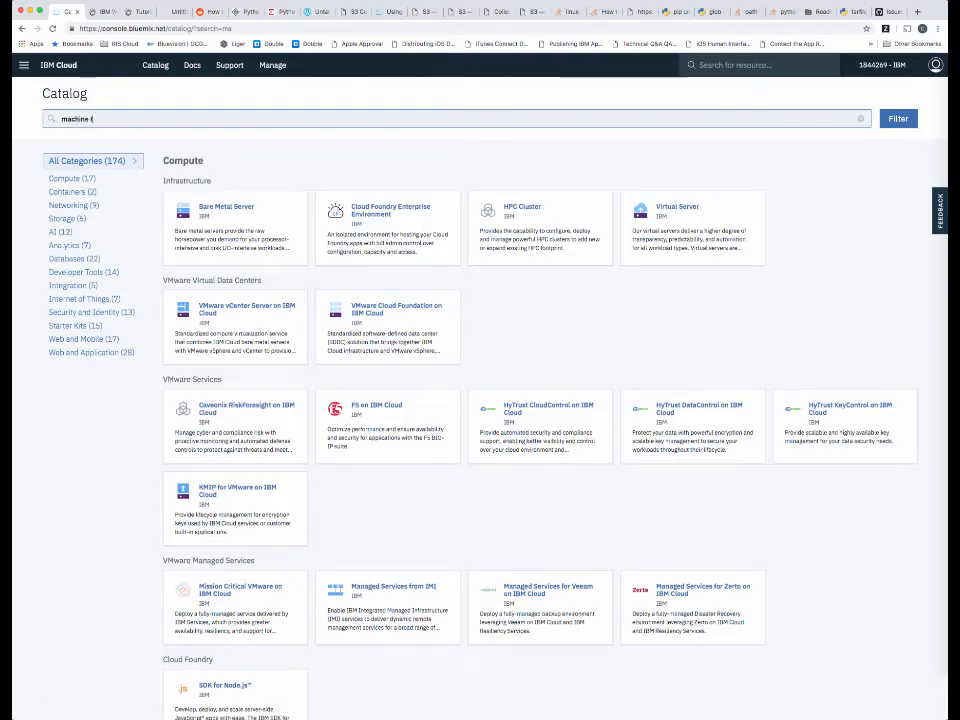
text(hine learning)
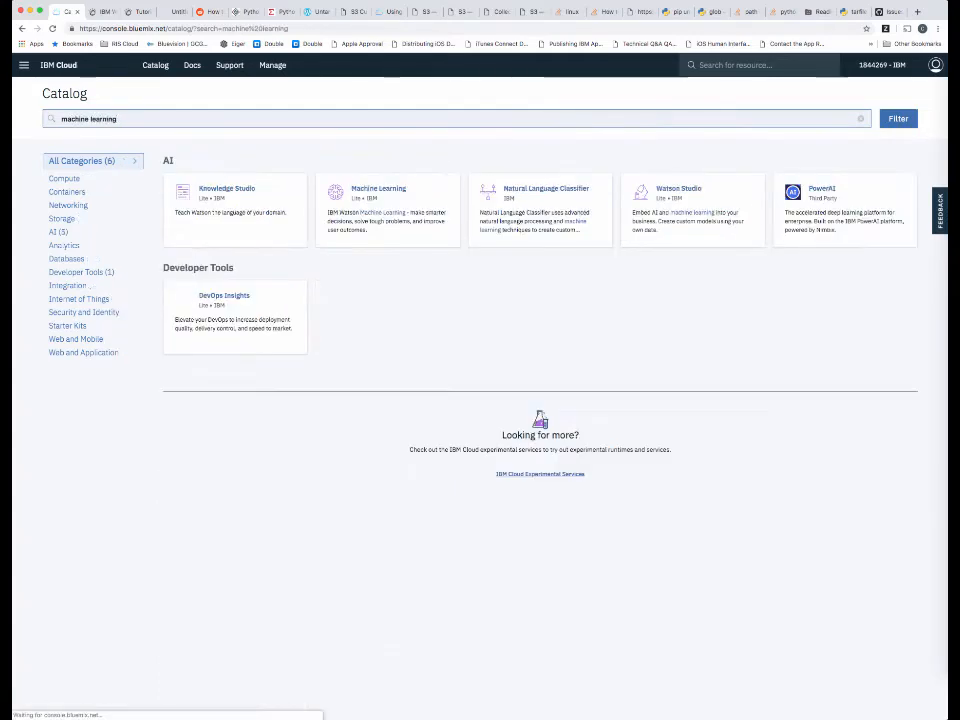
click(378, 211)
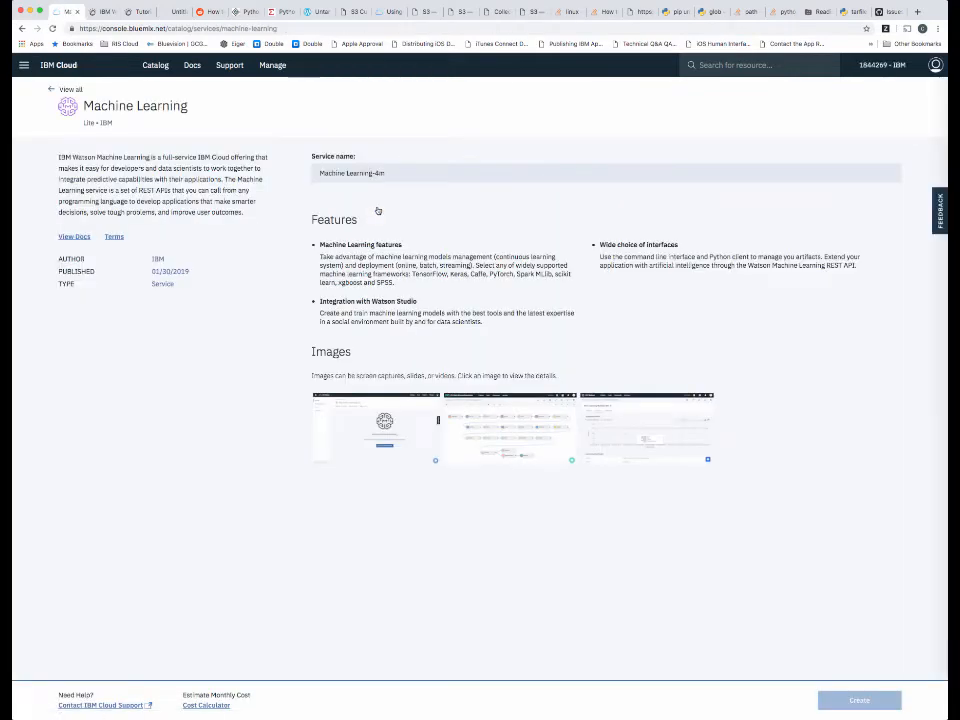
Select the Professional pricing plan for the Machine Learning service and change the service name to Machine Learning Pro.
scroll(400, 257, down, 5)
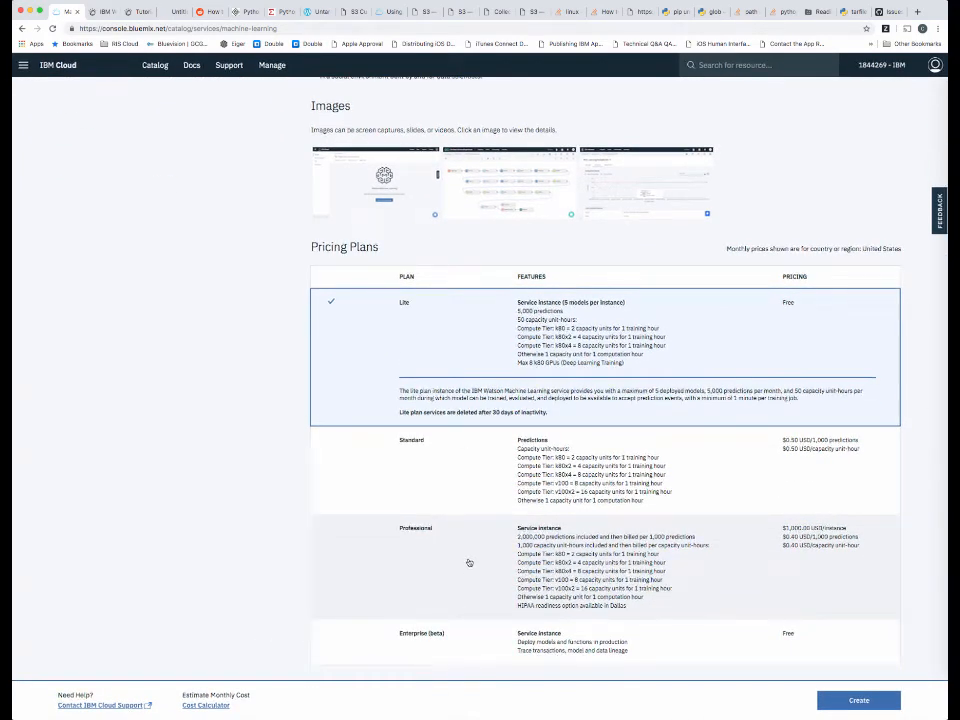
click(468, 563)
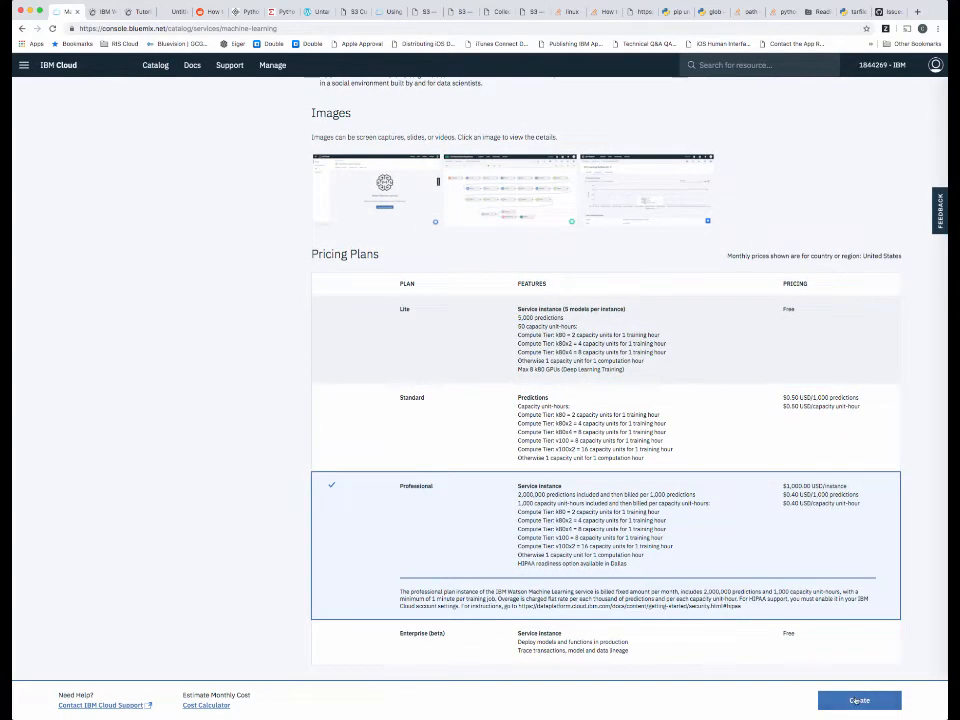
scroll(707, 501, up, 5)
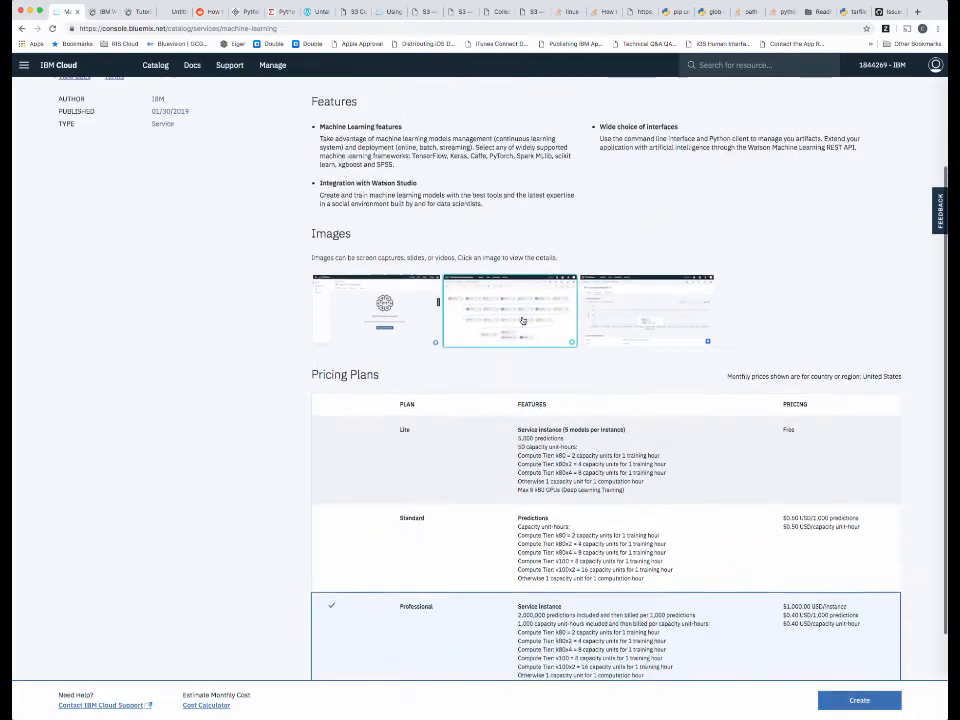
click(425, 173)
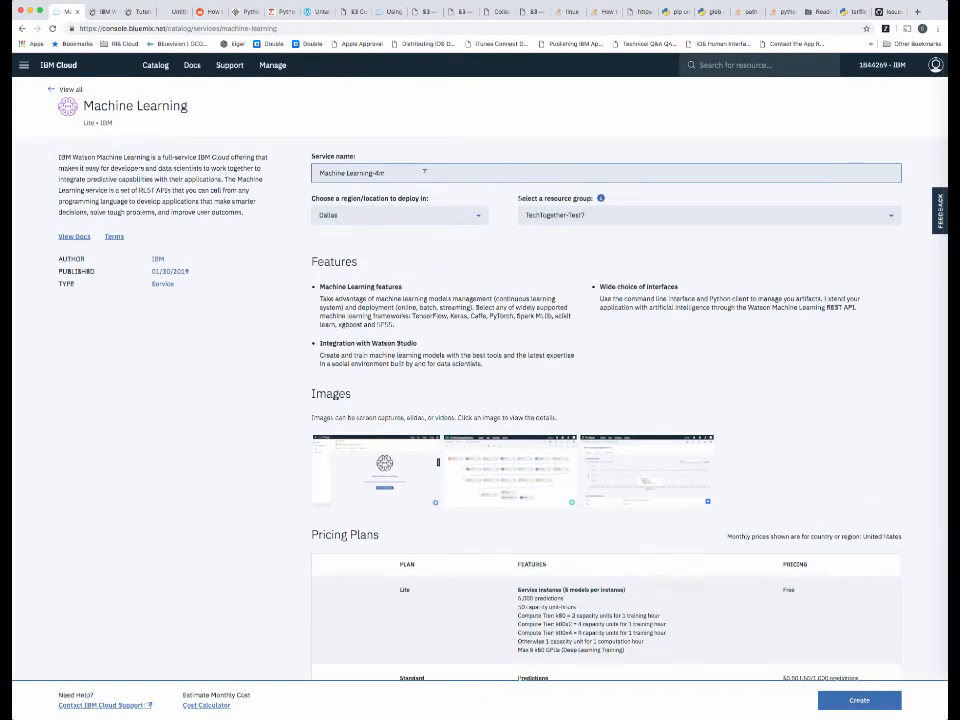
key(BackSpace)
key(BackSpace)
key(BackSpace)
scroll(458, 254, down, 5)
scroll(458, 254, up, 1)
scroll(458, 254, up, 3)
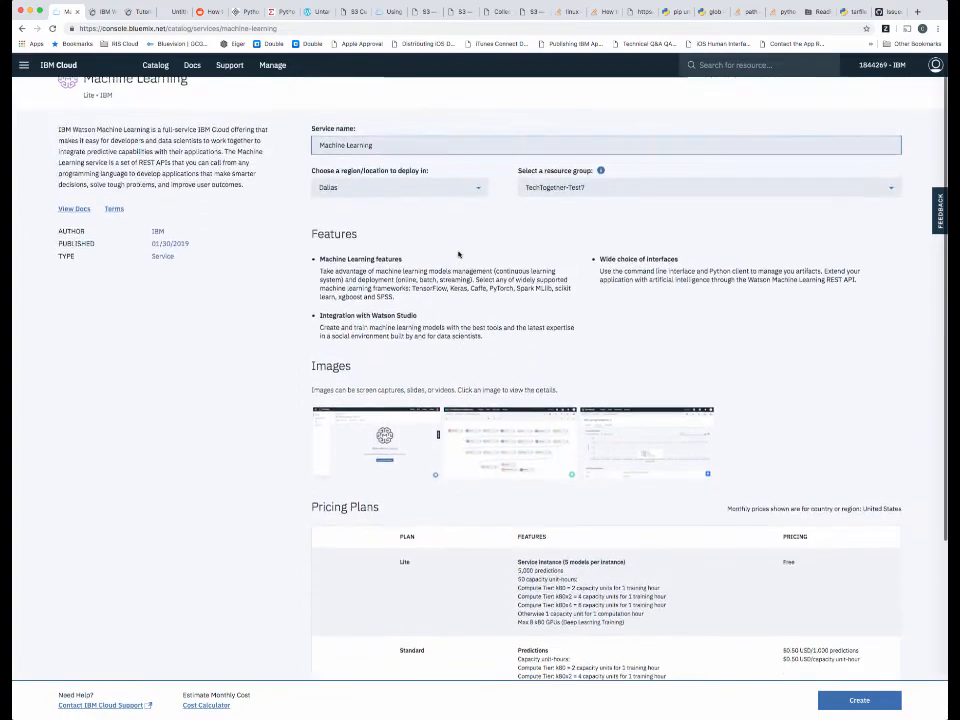
text(Pr)
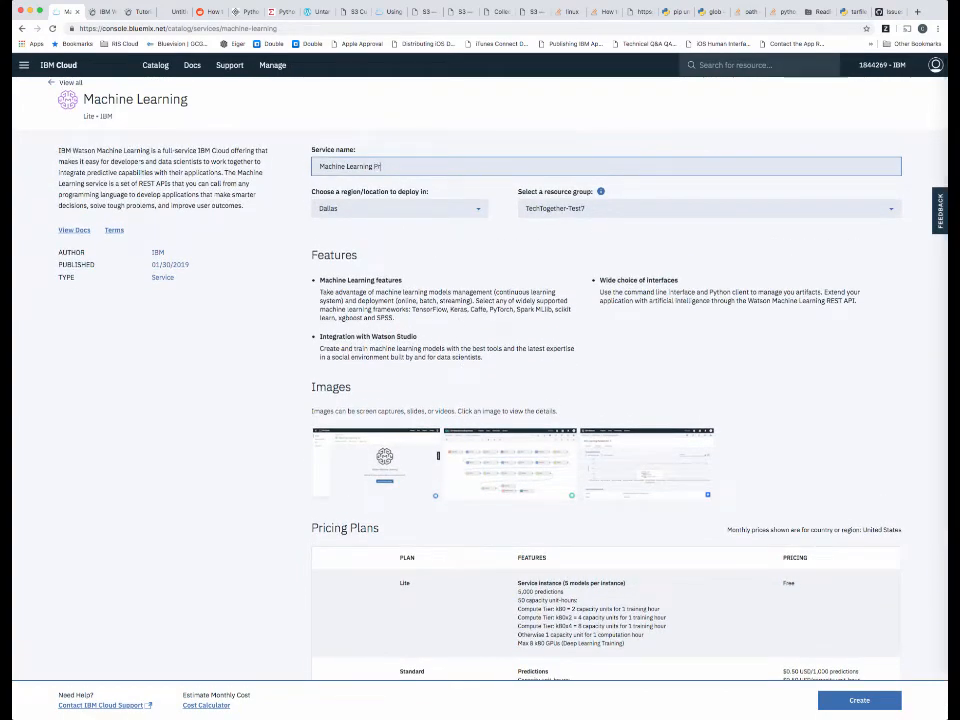
text(of)
Shorten the service name to WML Pro and create the Machine Learning service.
drag(373, 166, 319, 166)
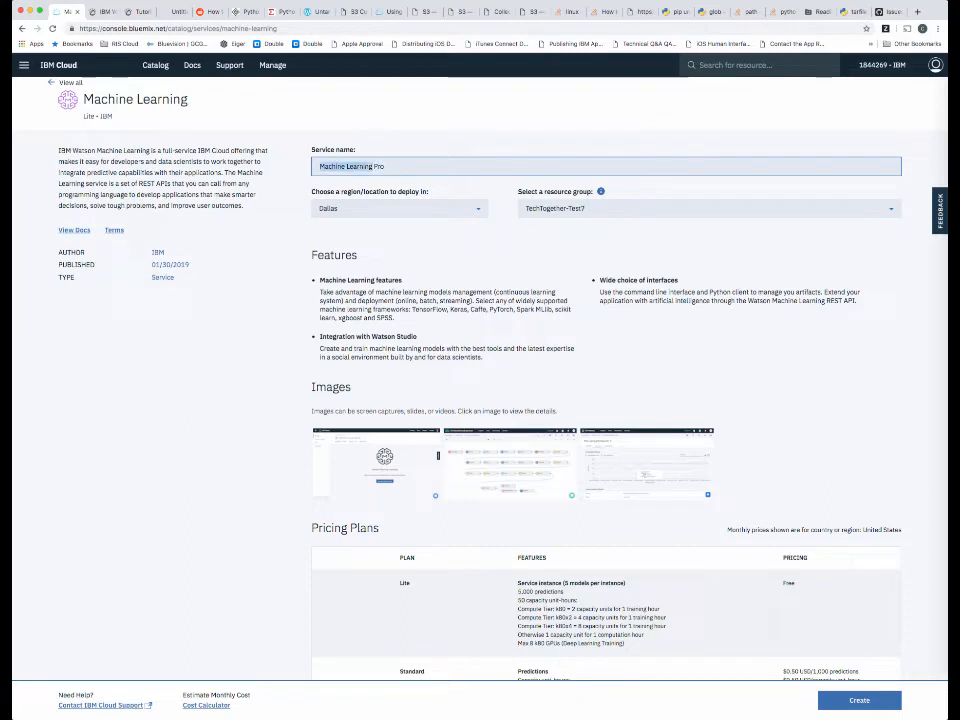
text(WML)
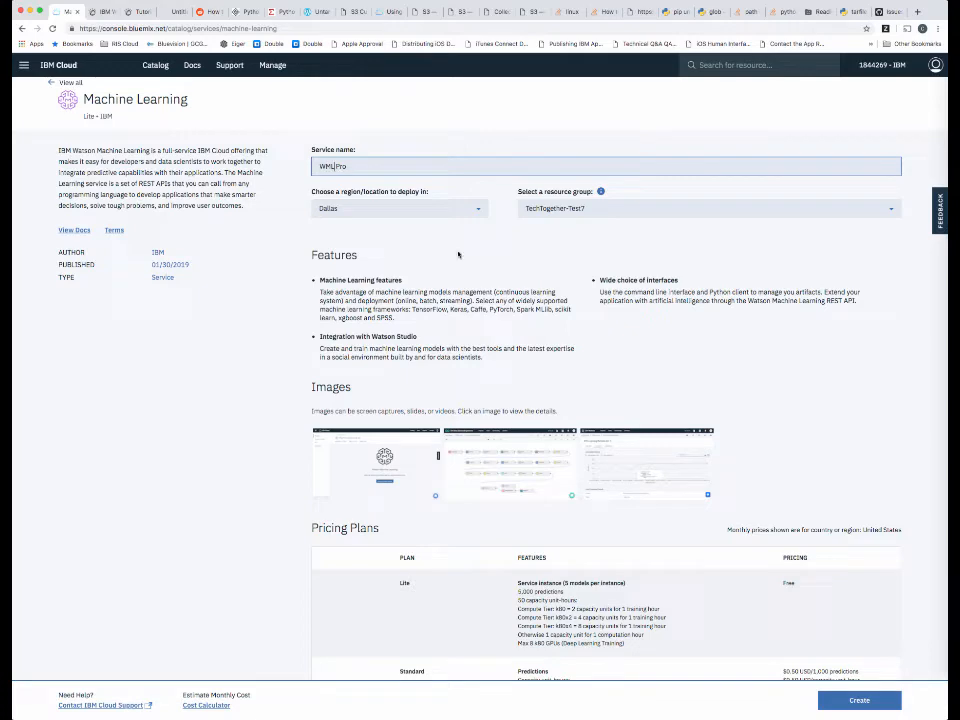
scroll(690, 542, down, 5)
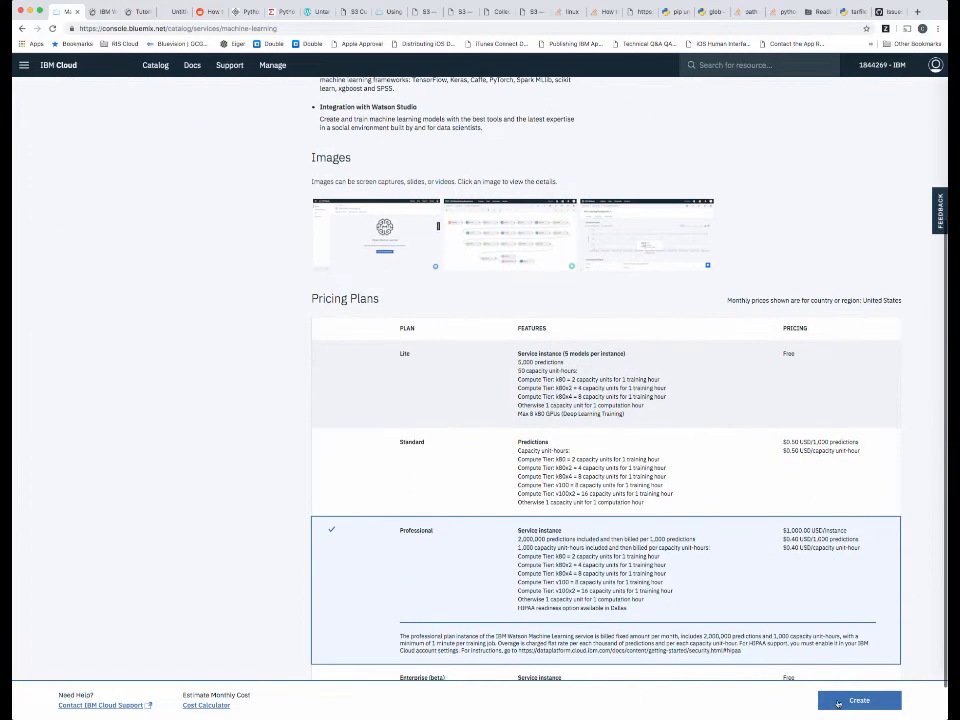
click(857, 701)
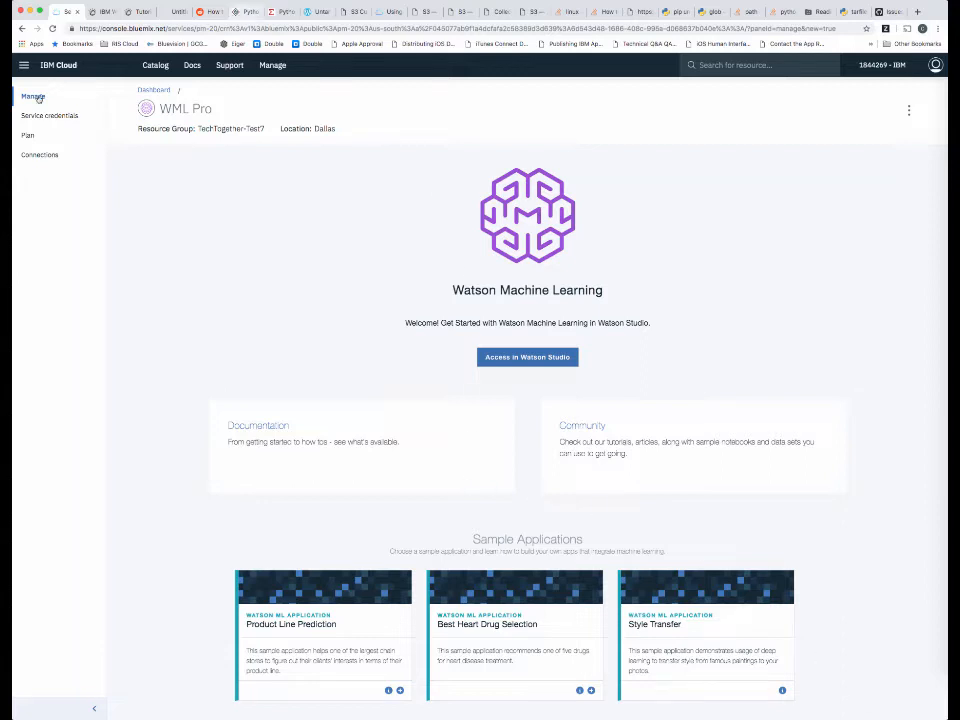
Return to the IBM Cloud dashboard, open the Watson Studio service and launch Watson Studio.
click(63, 69)
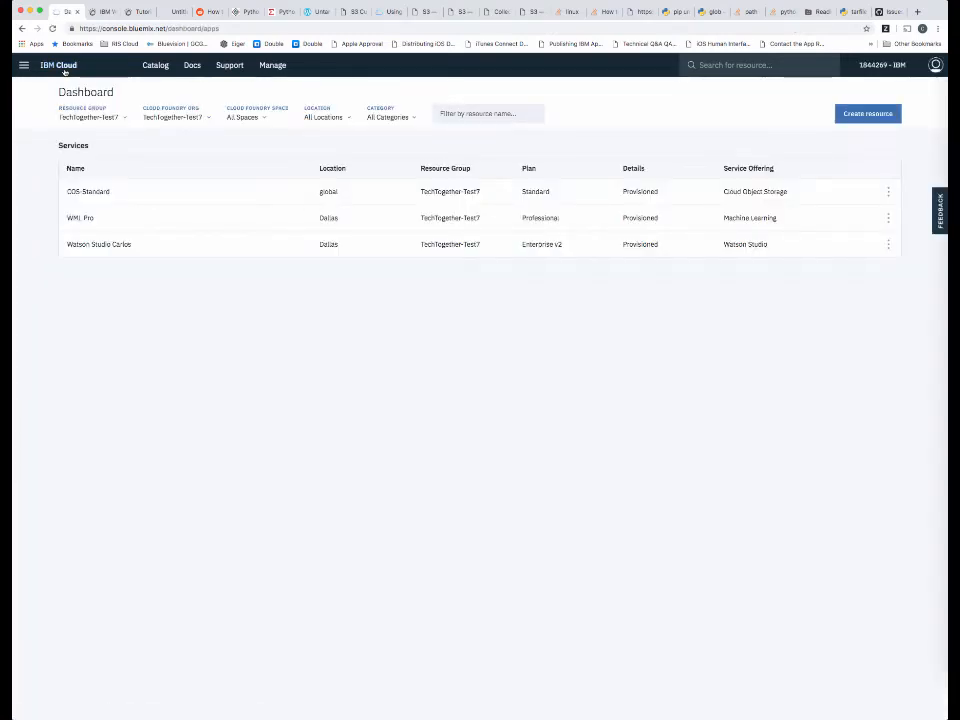
click(100, 245)
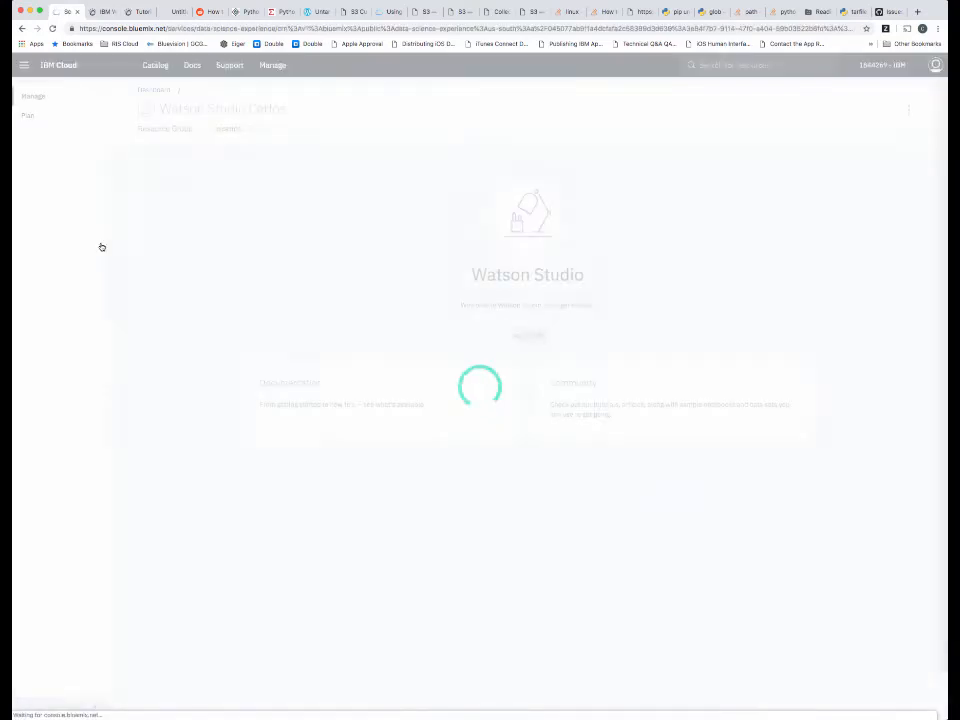
click(527, 339)
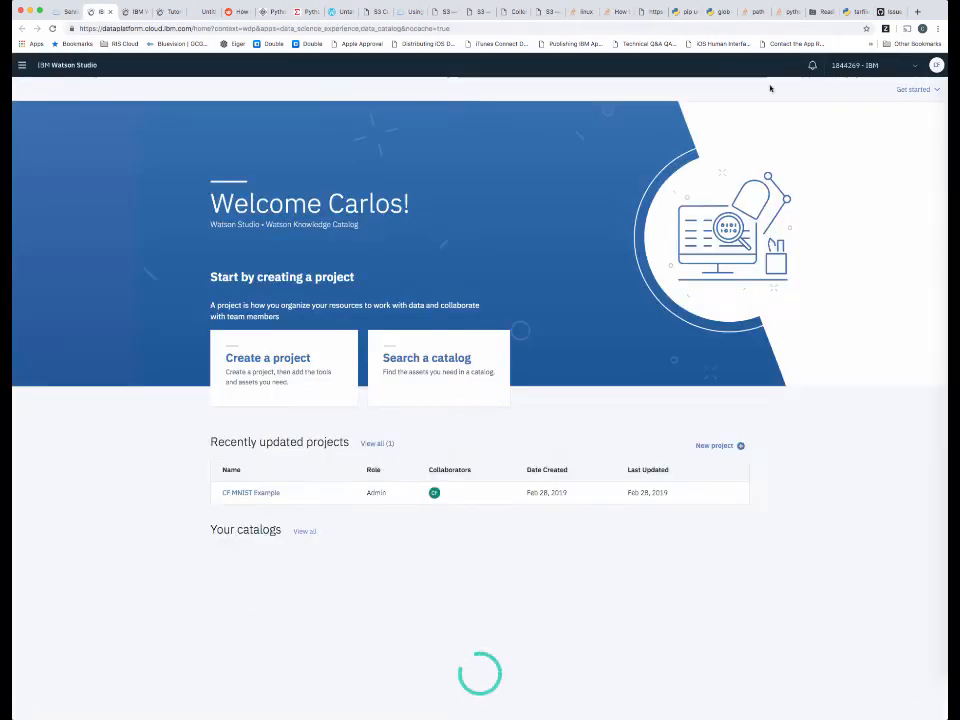
Open the account's profile and settings page in Watson Studio.
click(900, 92)
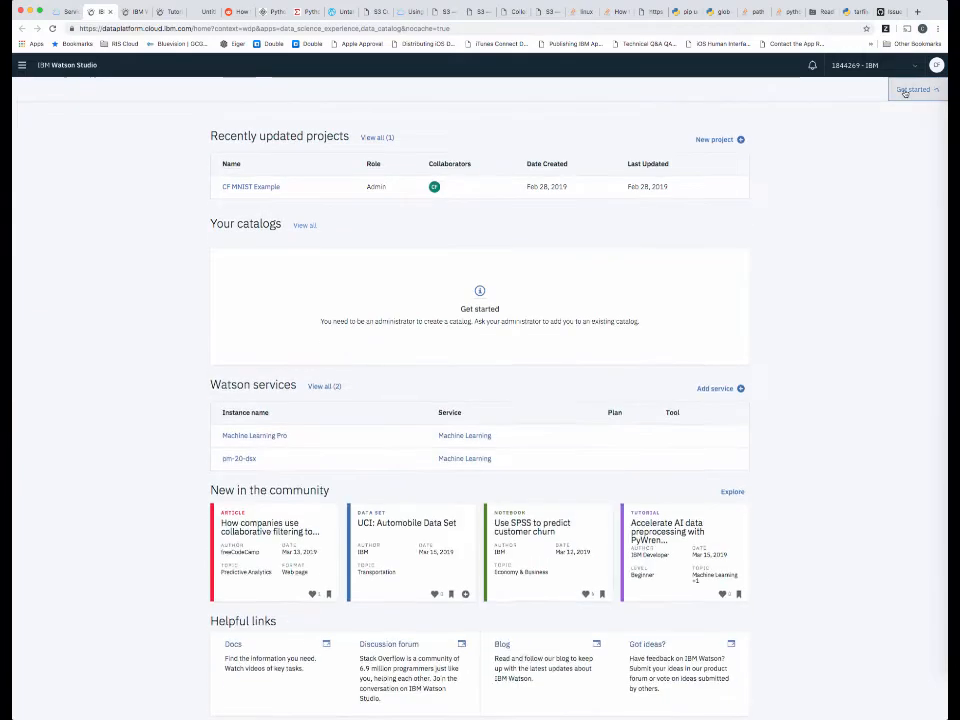
click(902, 92)
click(903, 93)
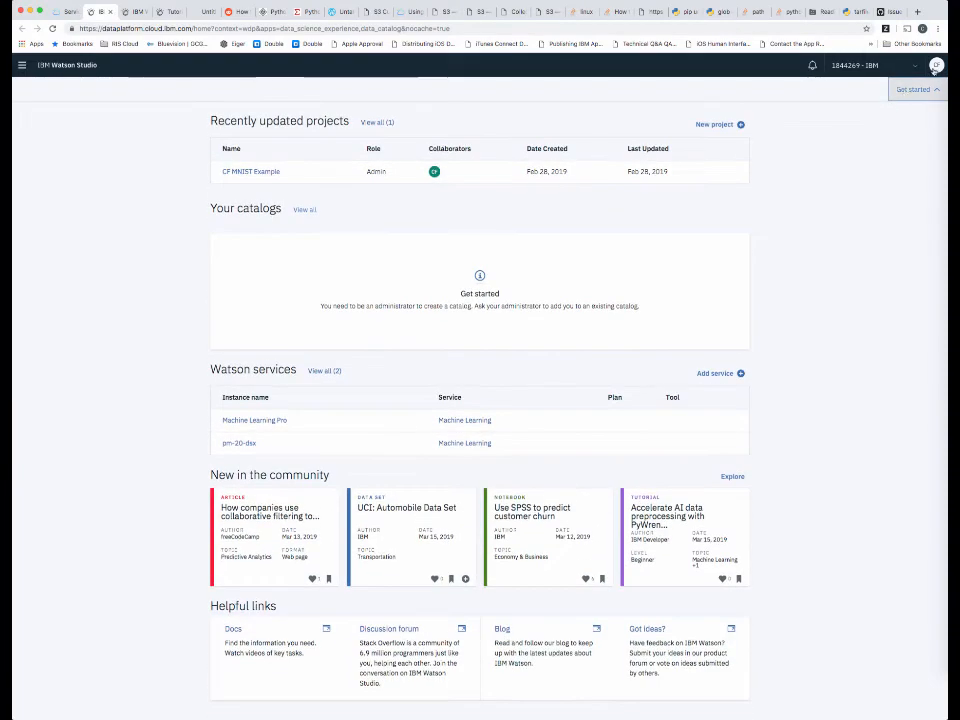
click(936, 65)
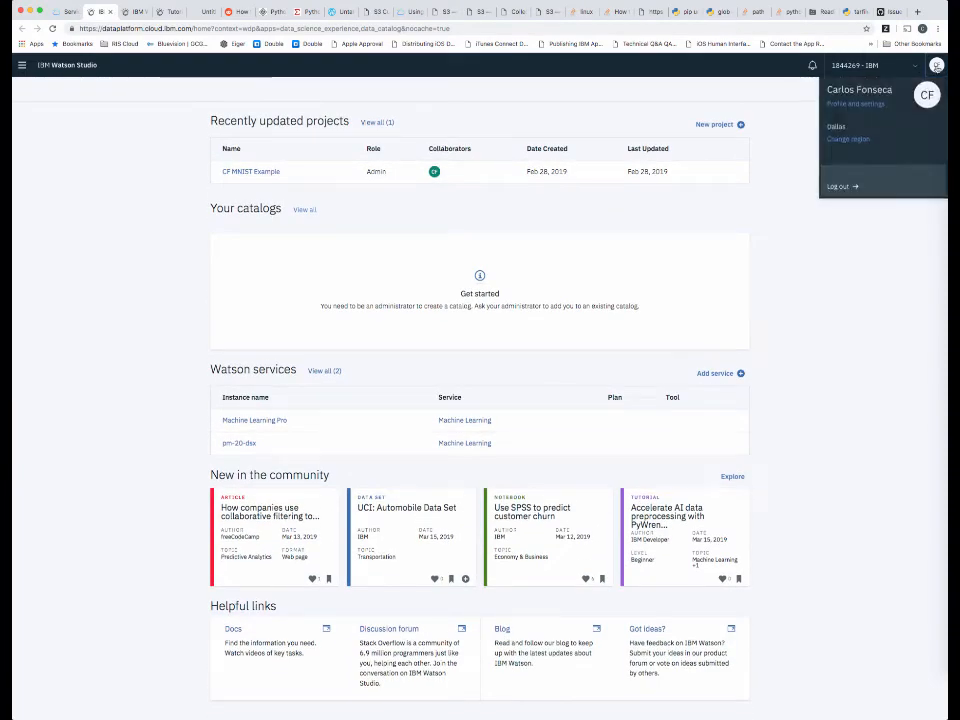
click(872, 104)
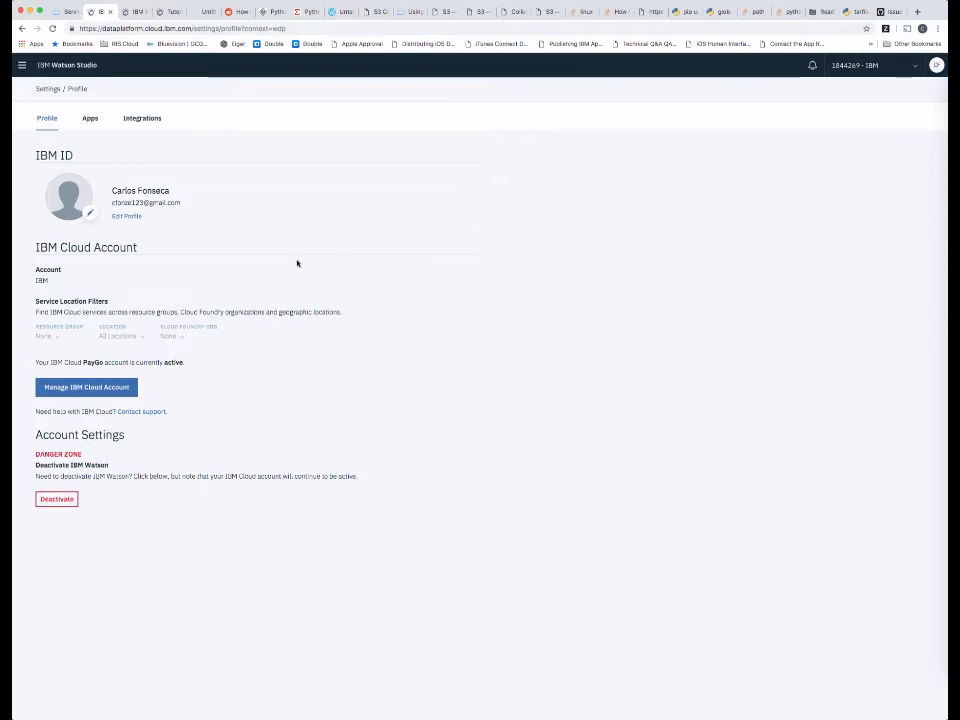
Limit the resource group service location filter to TechTogether-Test7 only.
click(60, 336)
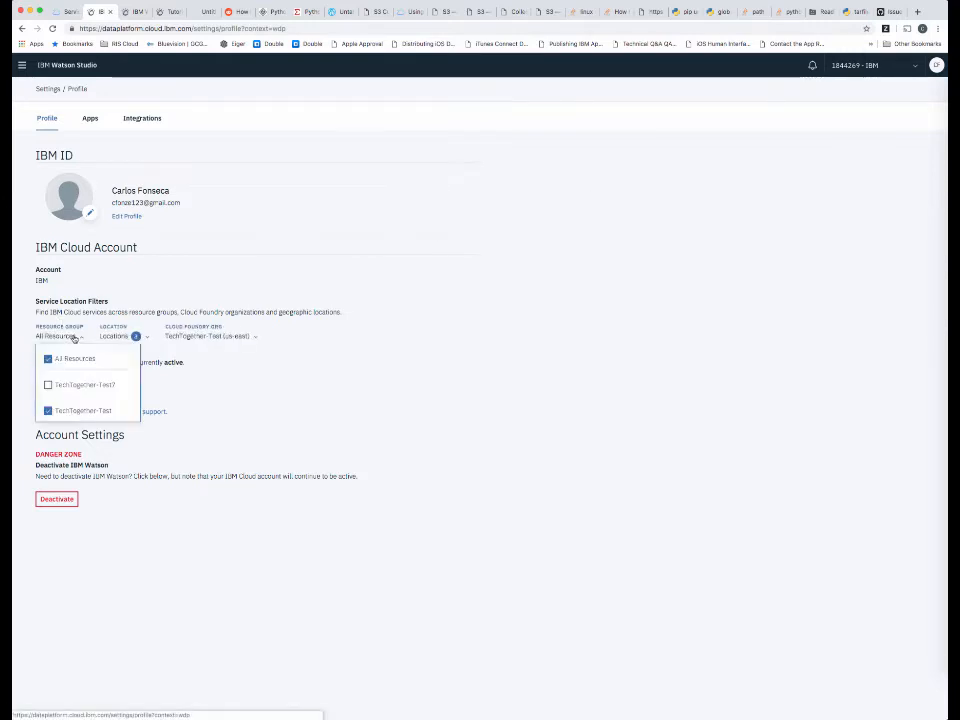
click(48, 359)
click(48, 385)
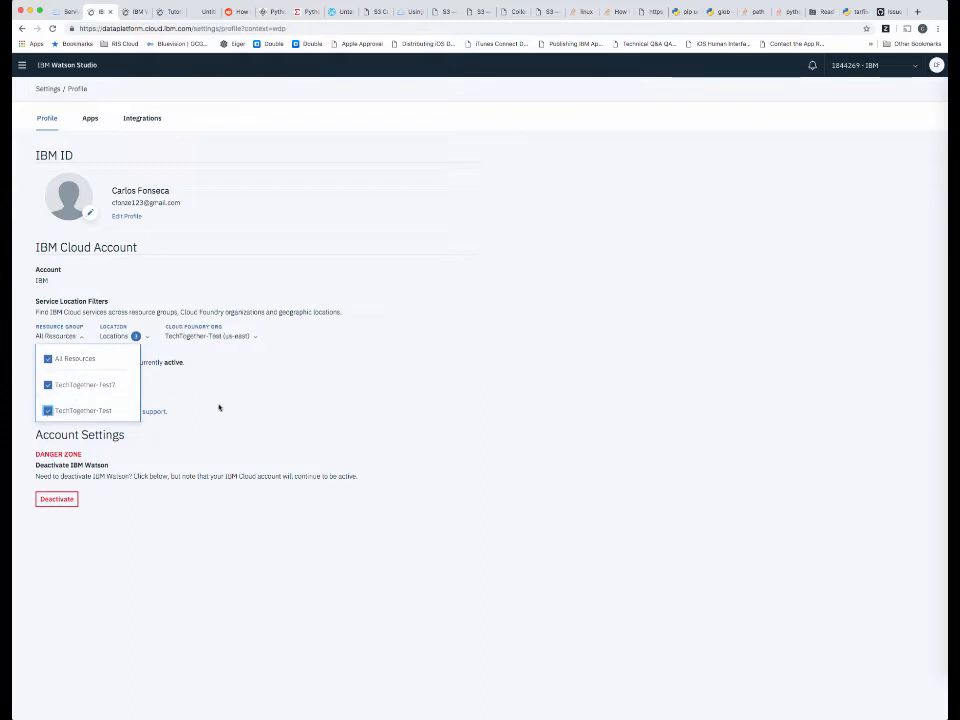
click(50, 411)
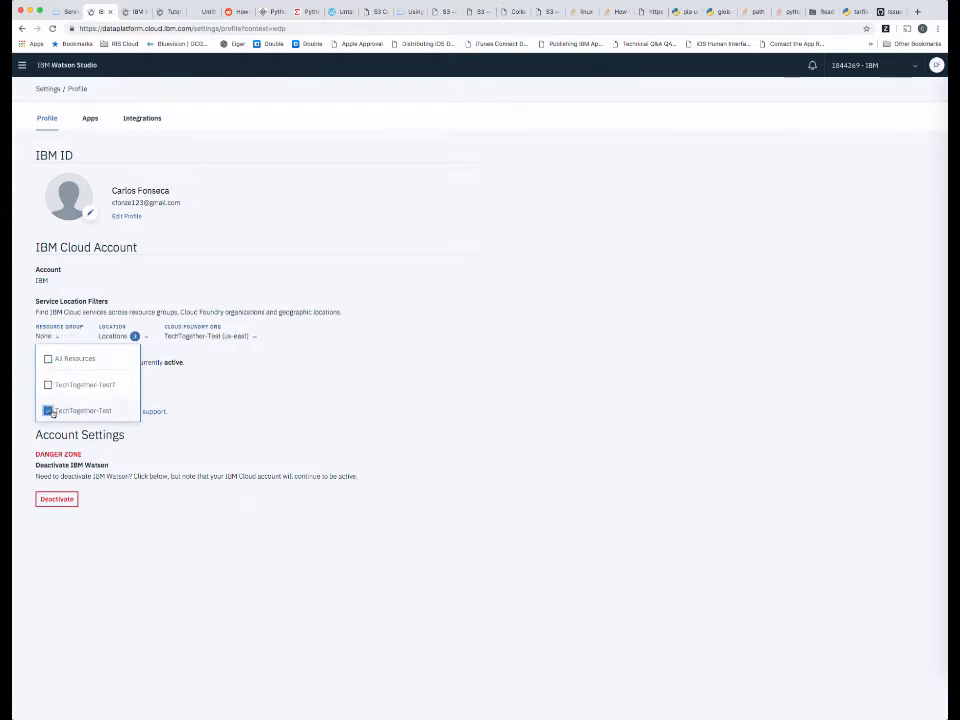
click(50, 386)
click(48, 358)
click(48, 385)
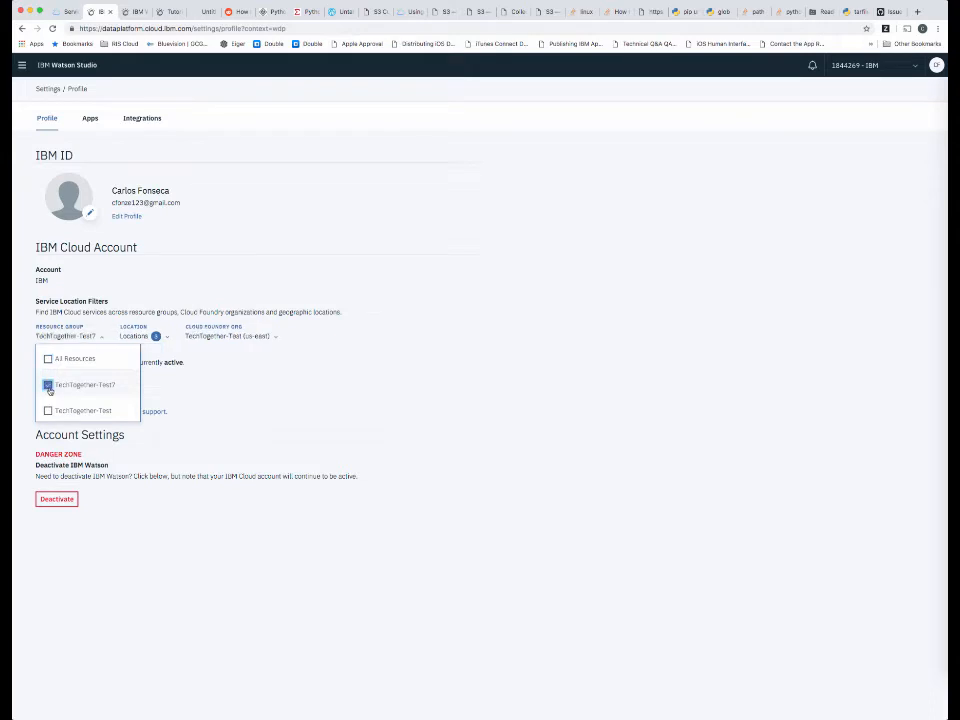
click(195, 403)
Switch the Cloud Foundry org filter to TechTogether-Test7 (us-east) only.
click(236, 338)
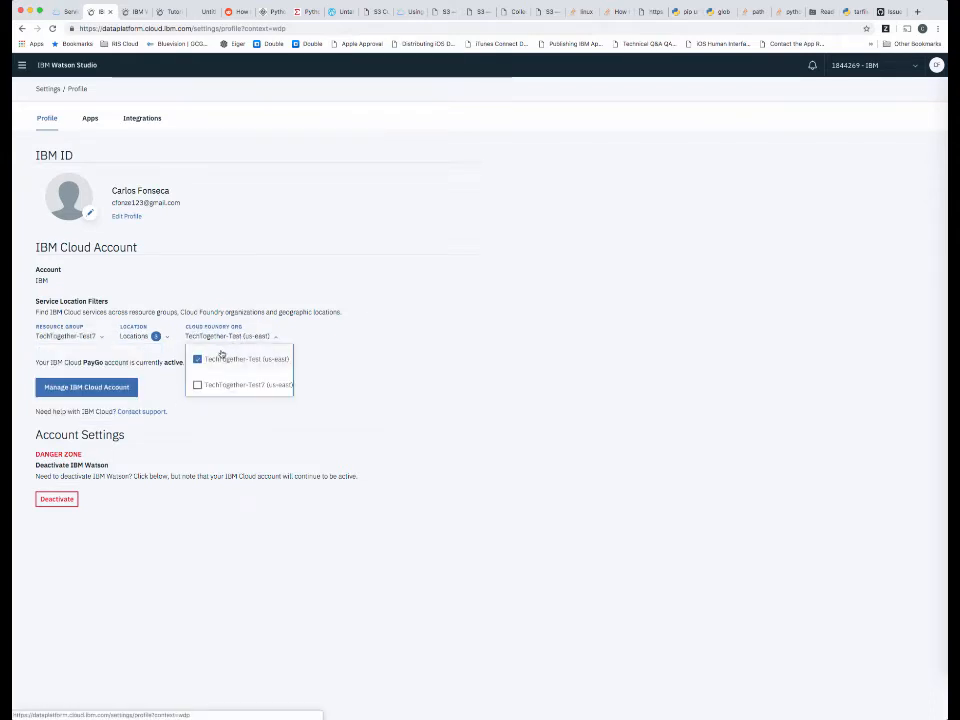
click(197, 358)
click(197, 385)
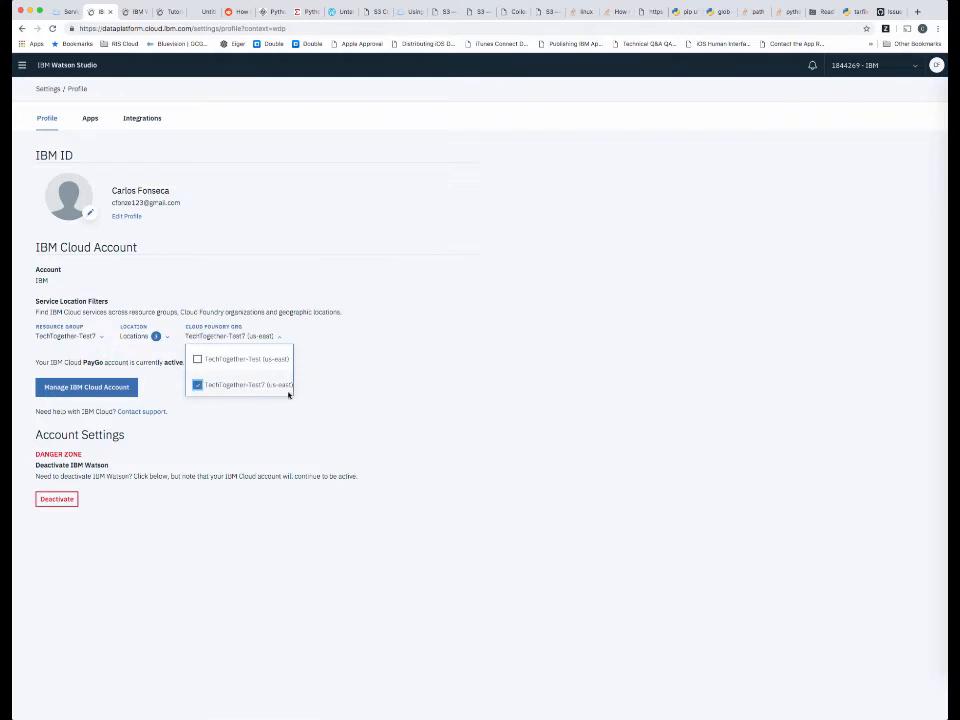
click(338, 386)
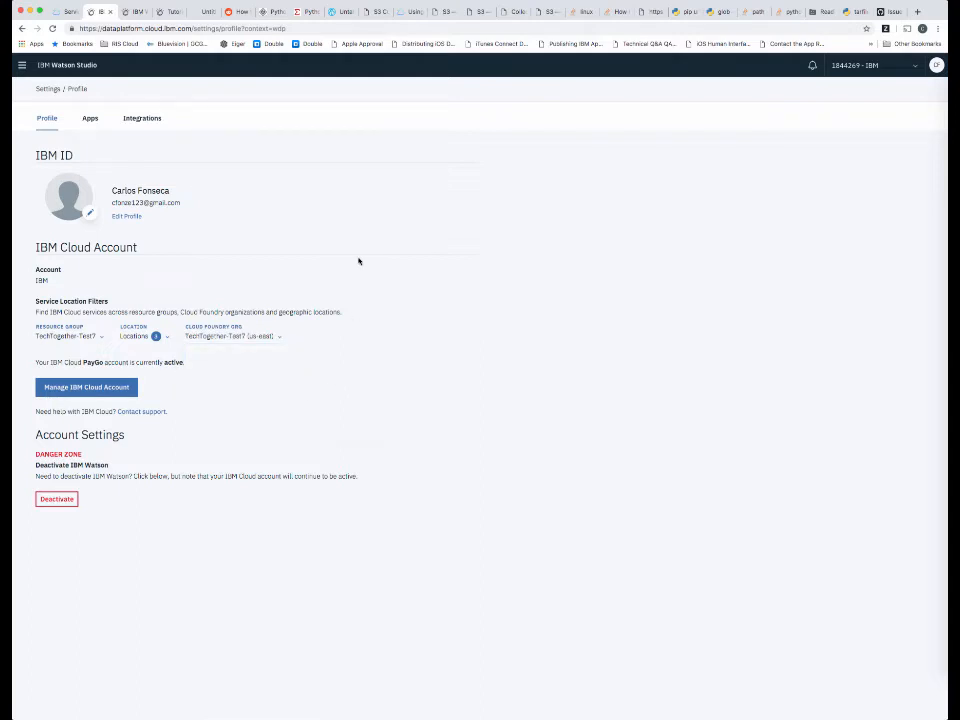
Go back to the Watson Studio home page and start a new project with the Standard starter.
click(69, 66)
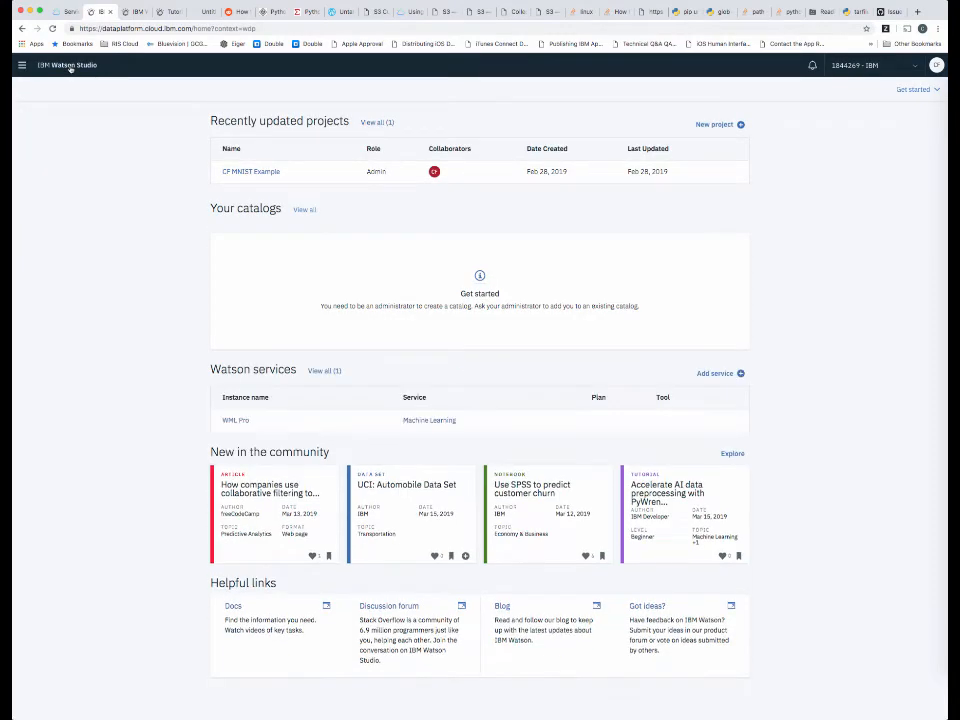
click(721, 125)
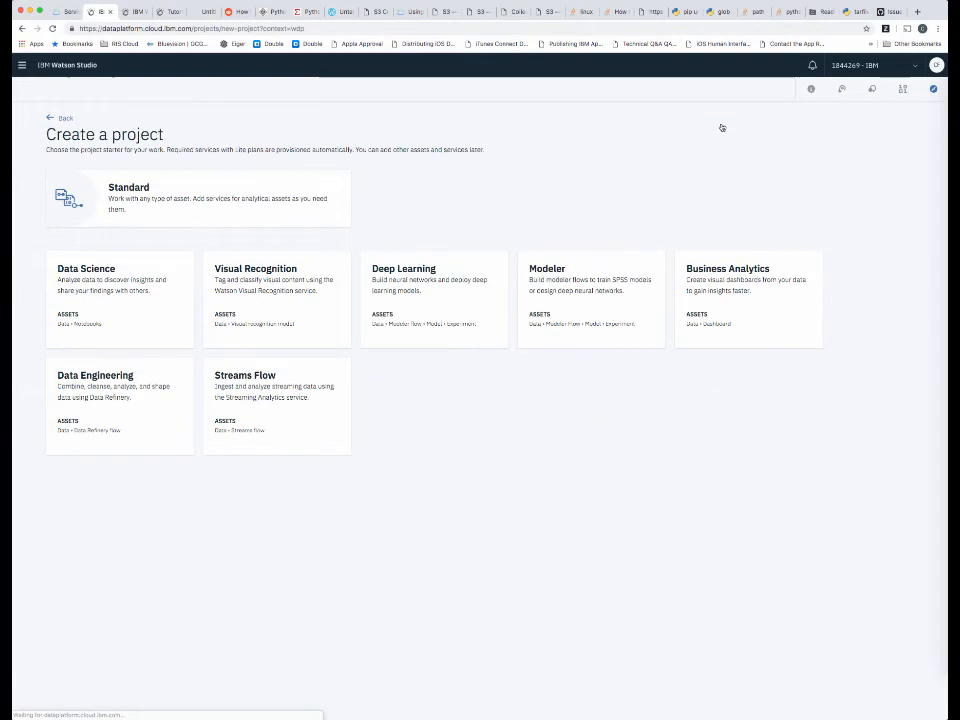
click(186, 211)
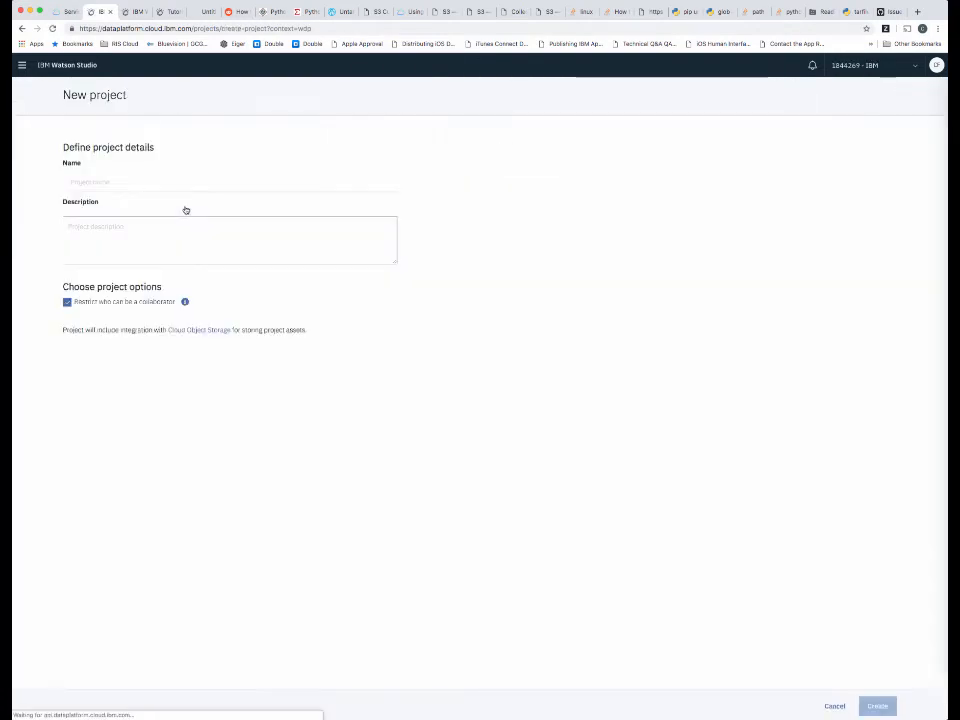
Name the project New Project followed by the owner's first name, and create it with the COS-Standard storage.
click(142, 180)
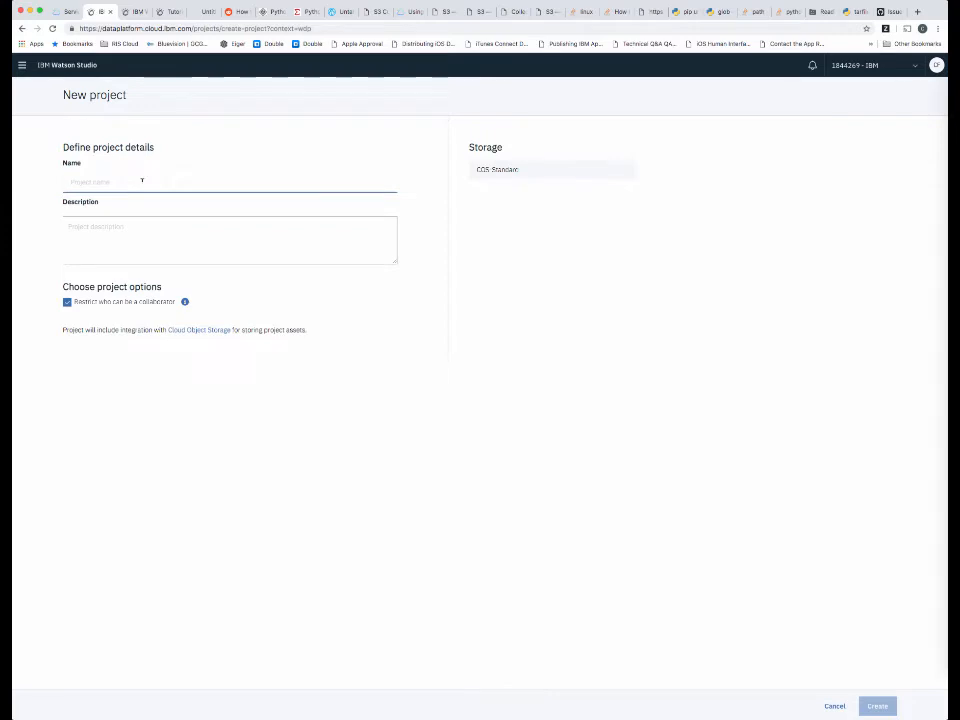
text(New)
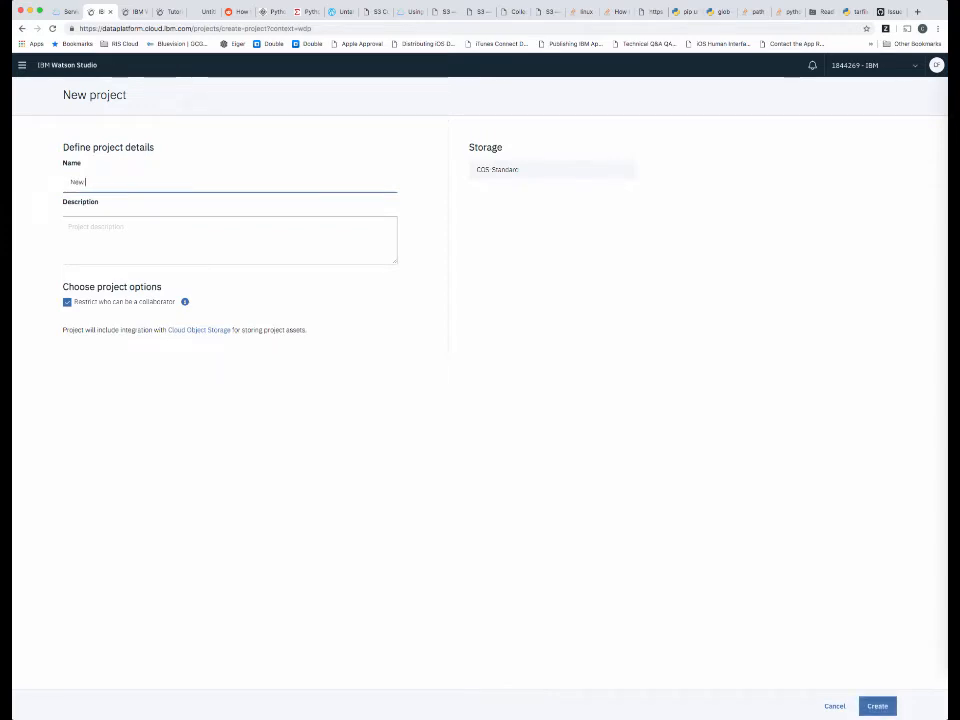
text( Project C)
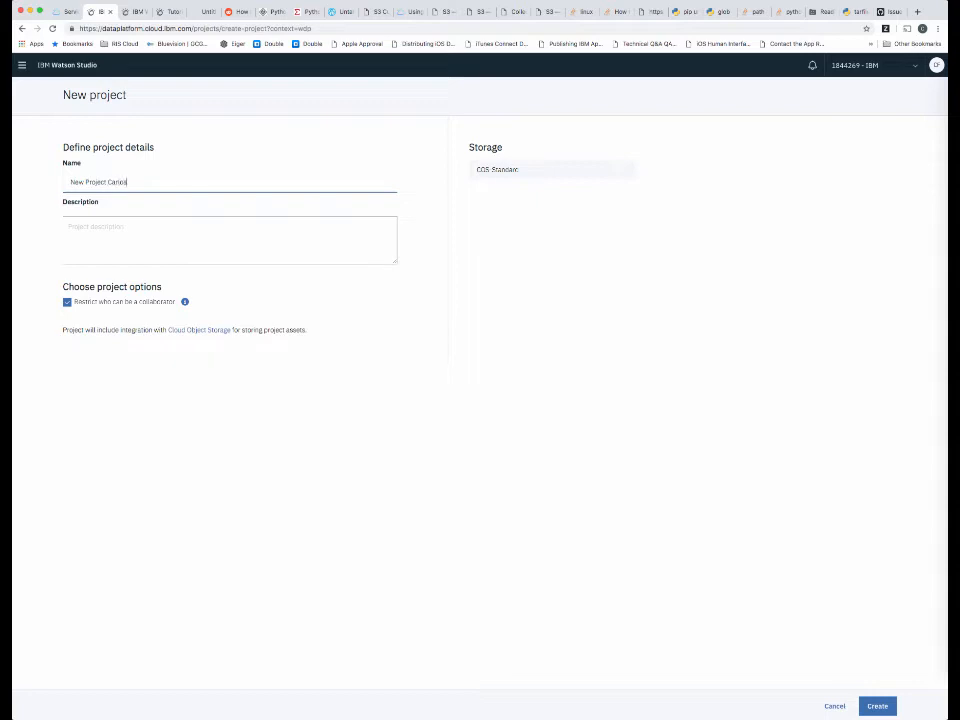
text(arlos)
click(490, 182)
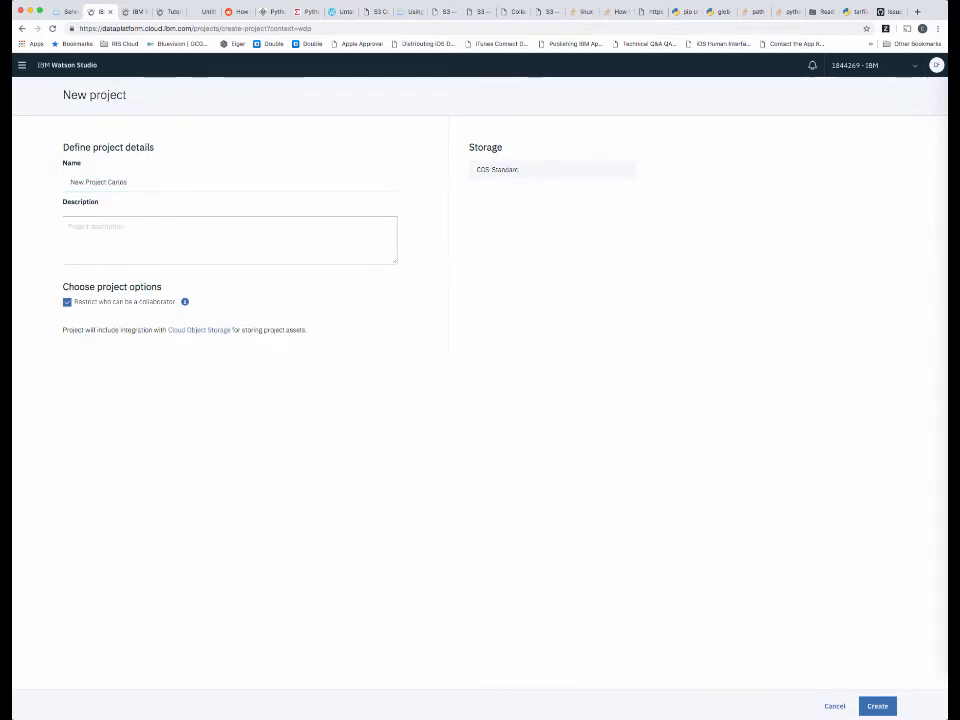
click(877, 706)
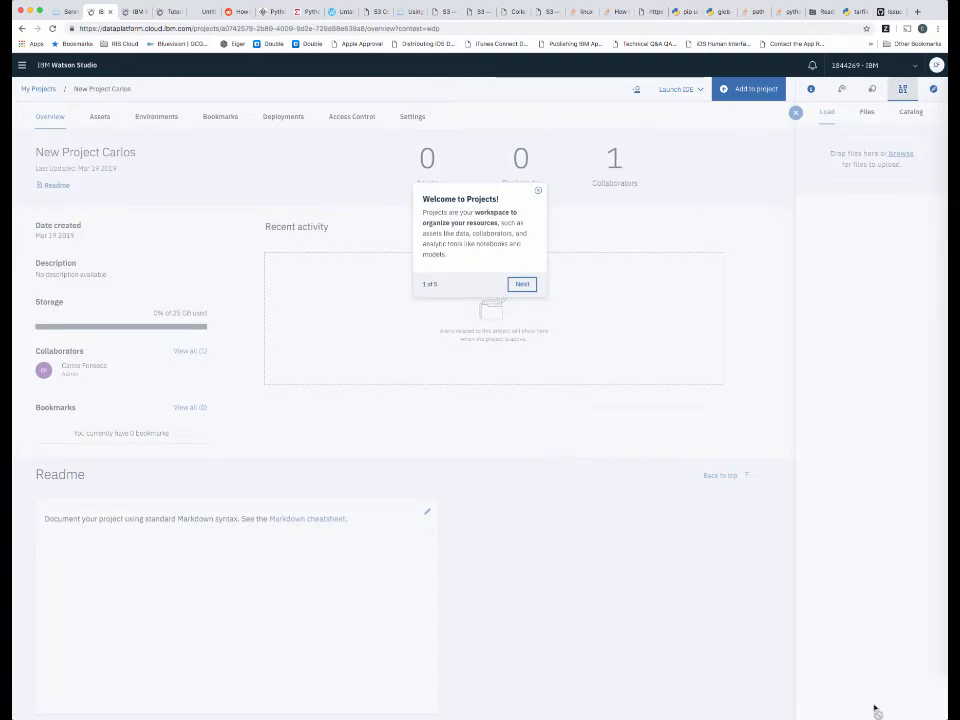
Dismiss the welcome tour and look through the project's available asset types, assets and environments.
click(538, 193)
click(735, 89)
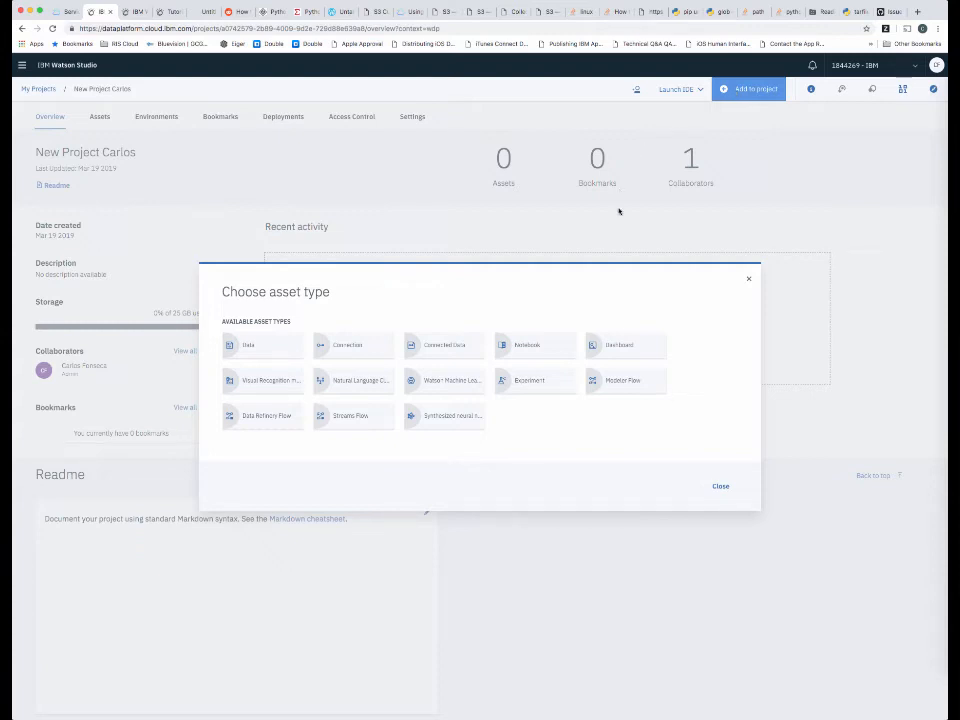
click(99, 118)
click(100, 117)
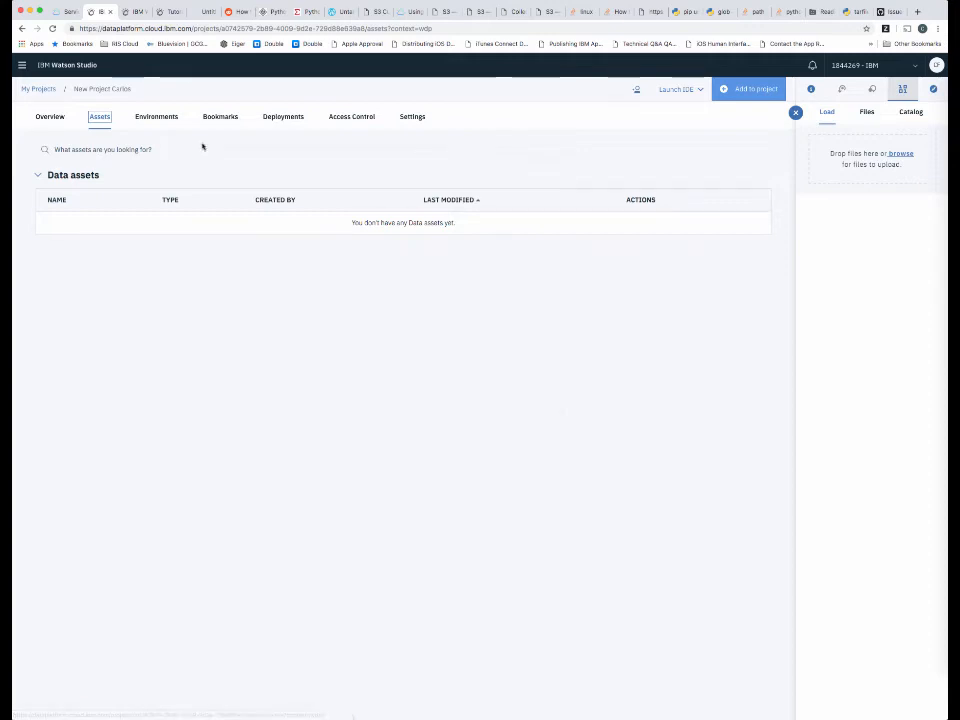
click(155, 117)
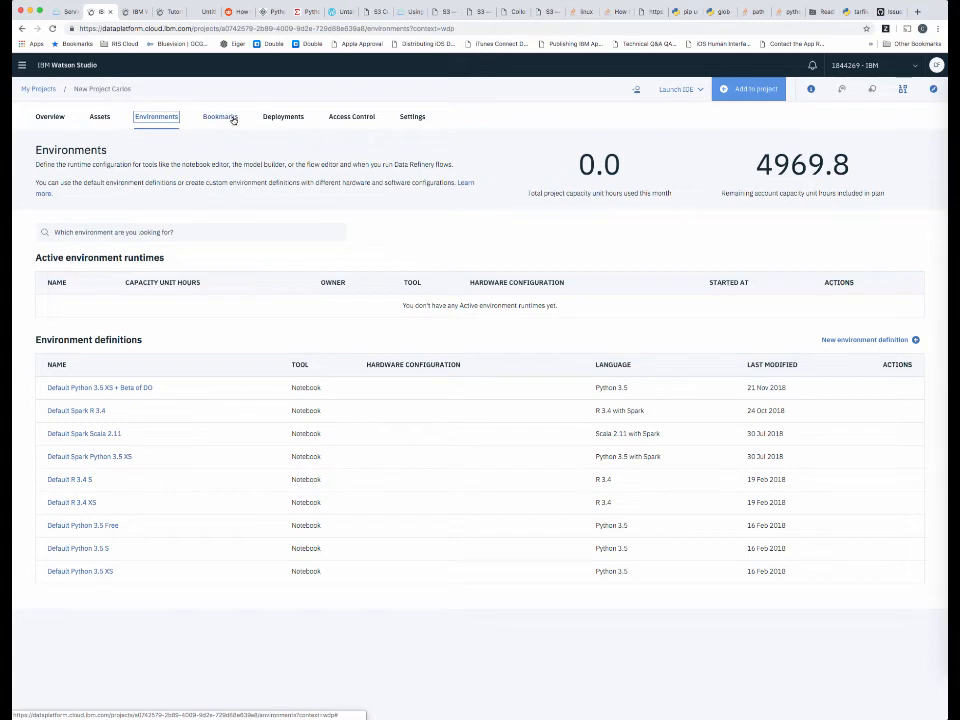
Associate the existing Watson Machine Learning service instance WML Pro with the project in its settings.
click(414, 118)
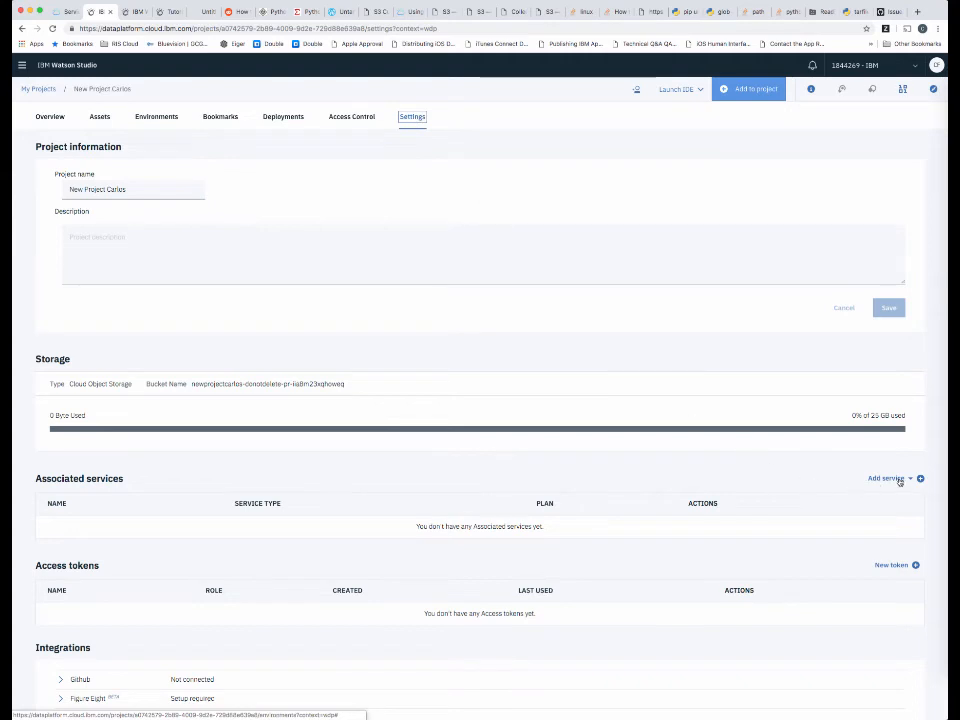
click(899, 481)
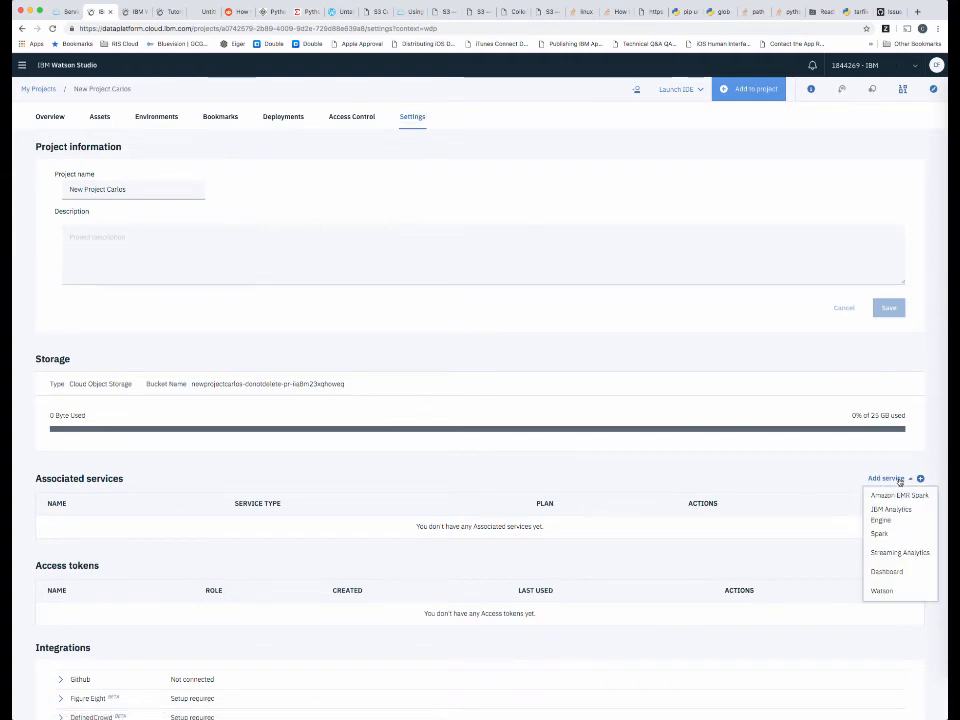
click(881, 591)
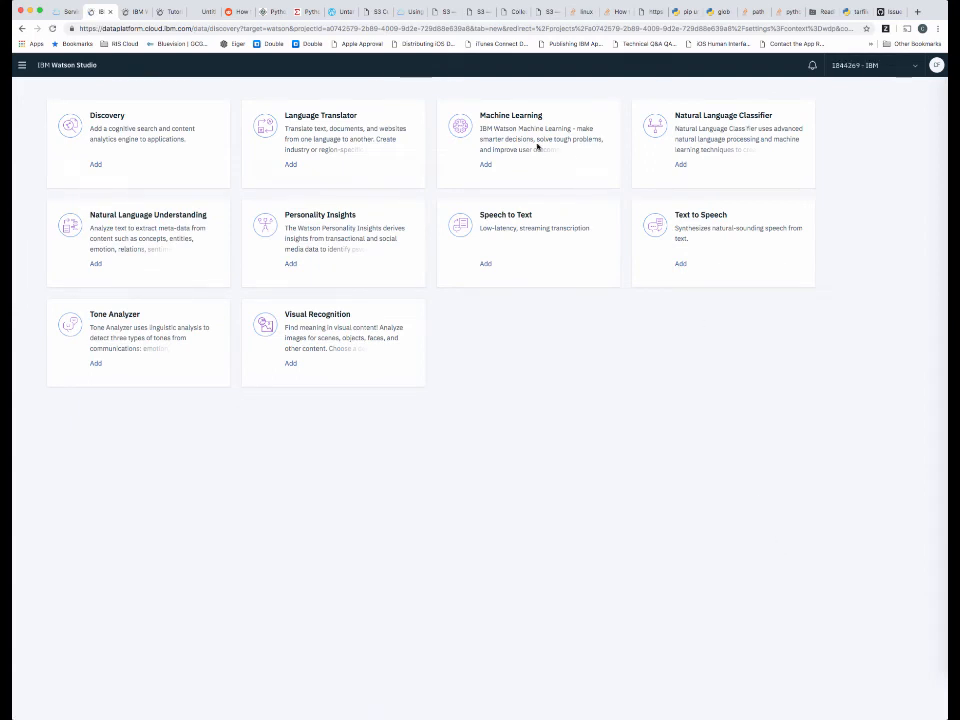
click(485, 165)
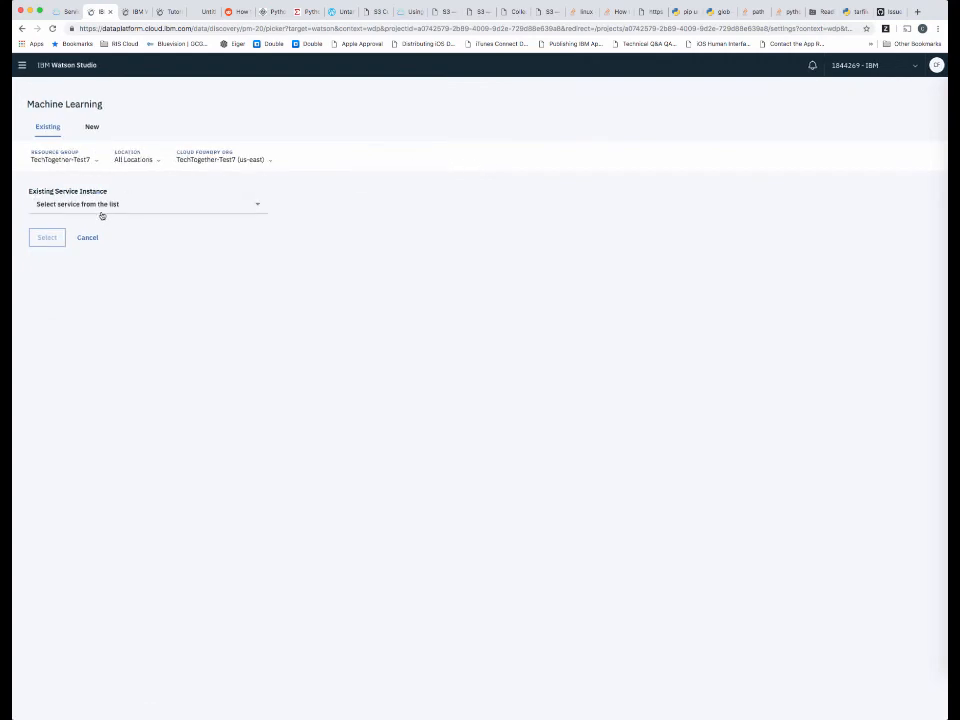
click(101, 206)
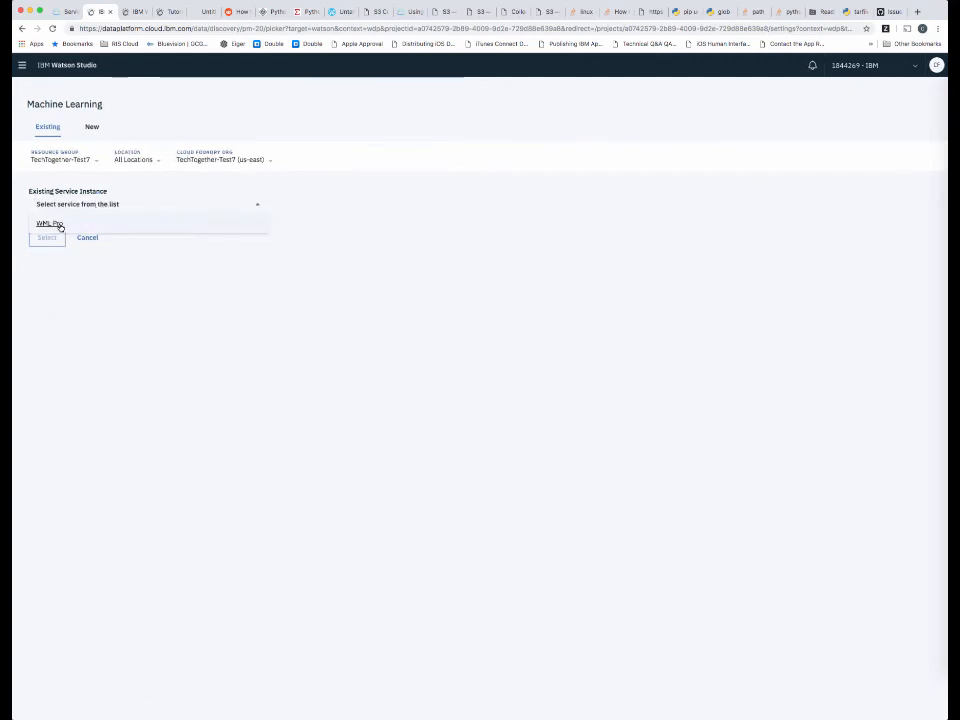
click(59, 223)
click(52, 238)
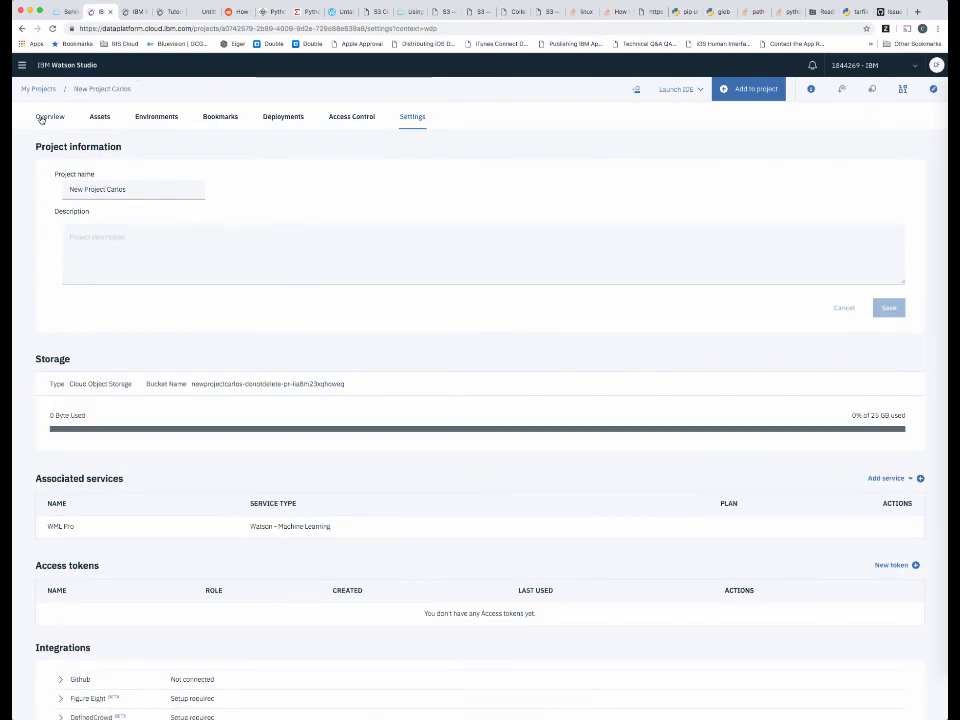
Start a blank notebook as a new asset in the project and name it New notebook.
click(97, 118)
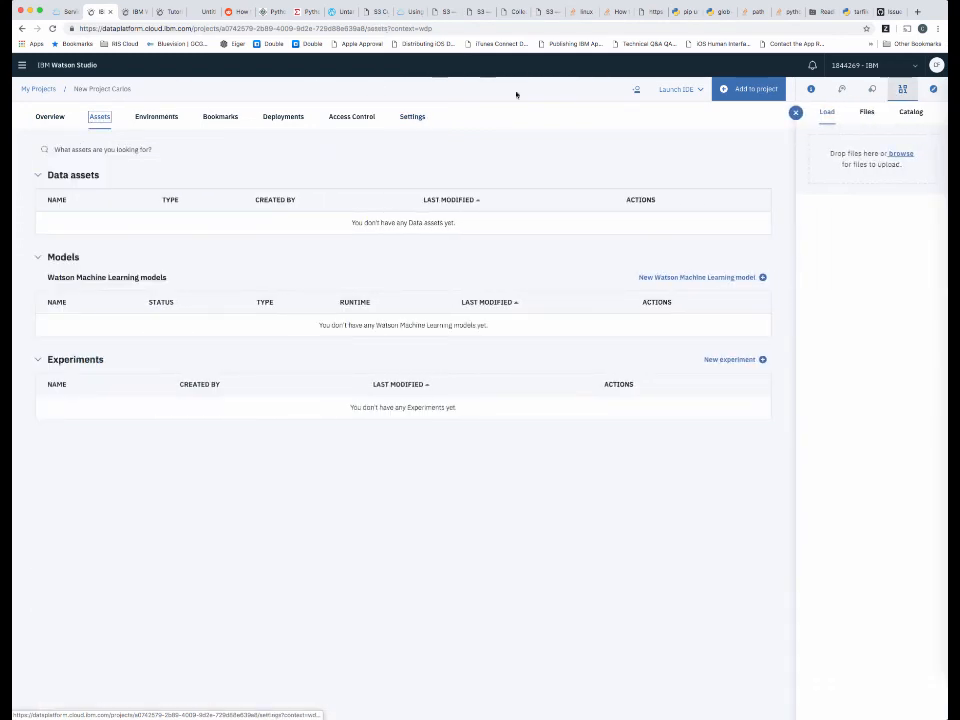
click(726, 90)
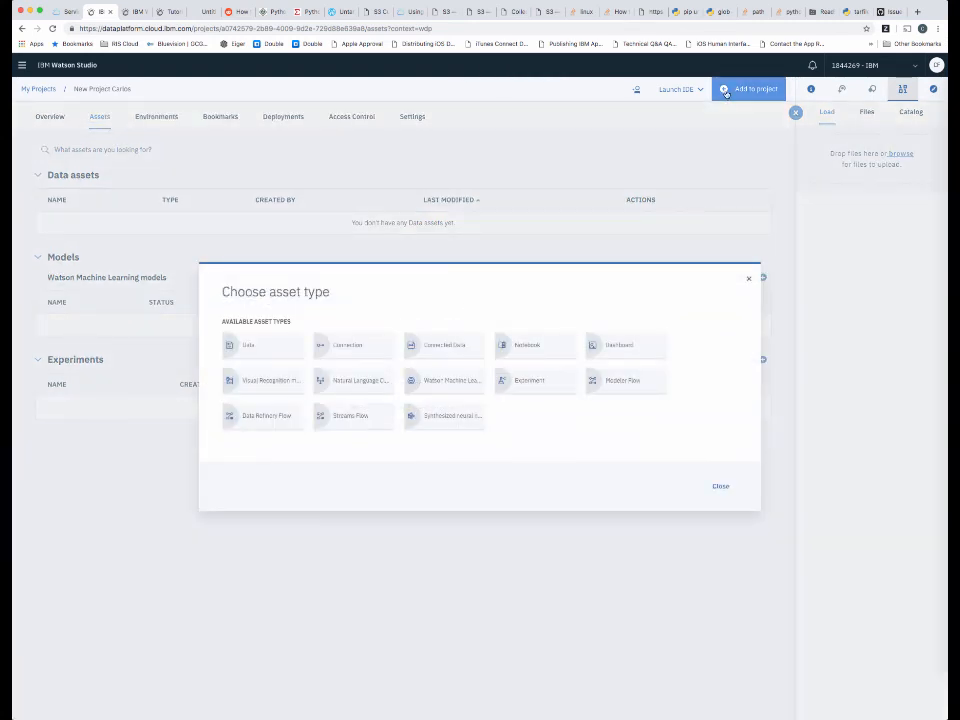
click(520, 349)
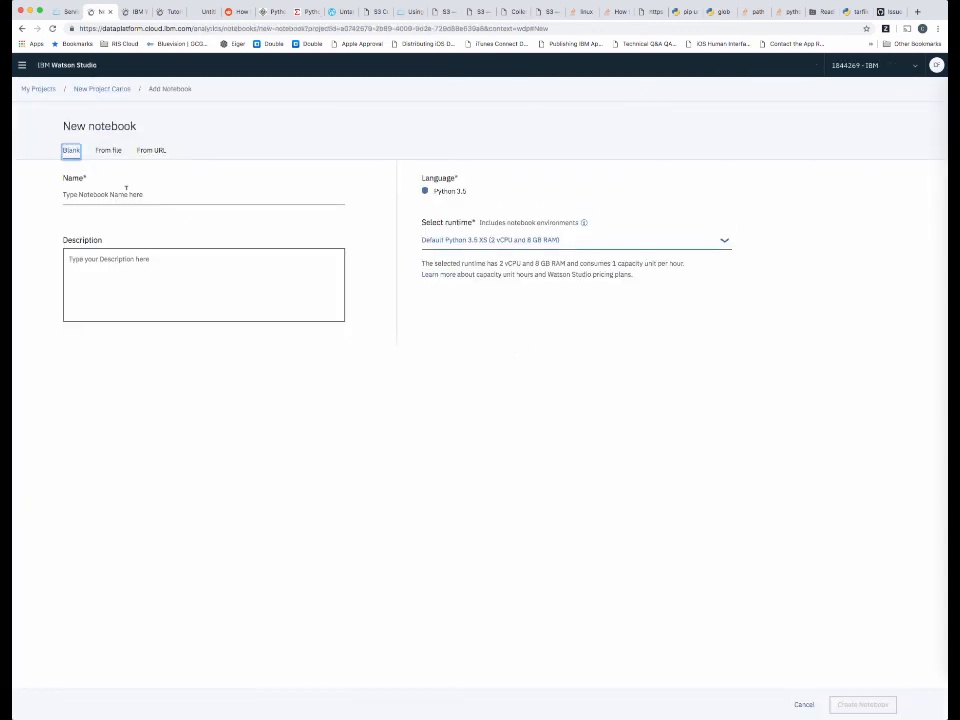
click(123, 194)
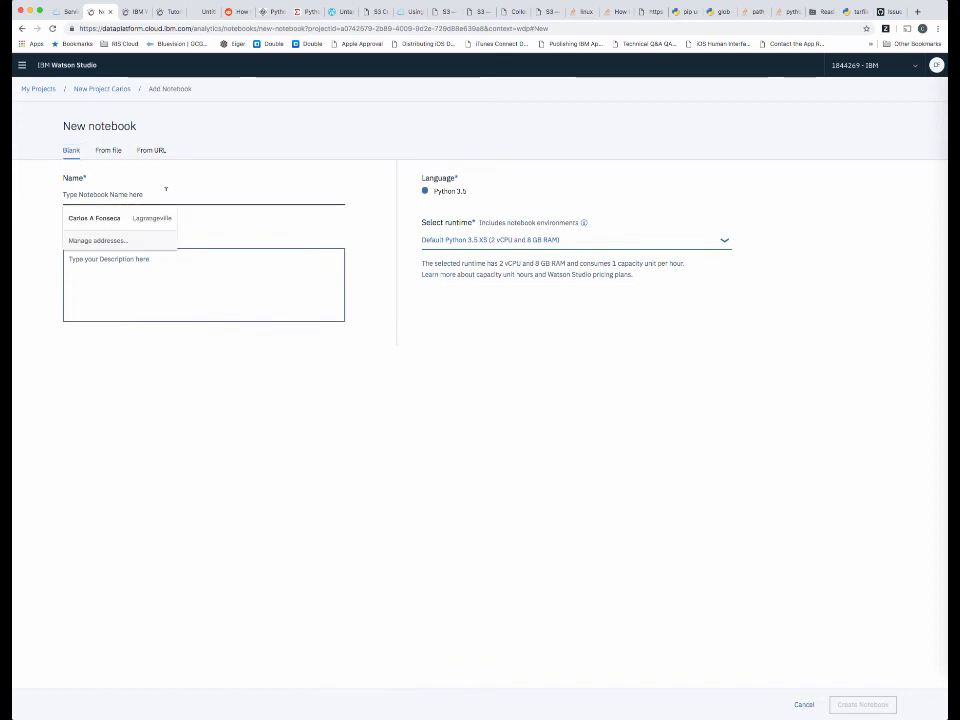
text(New note)
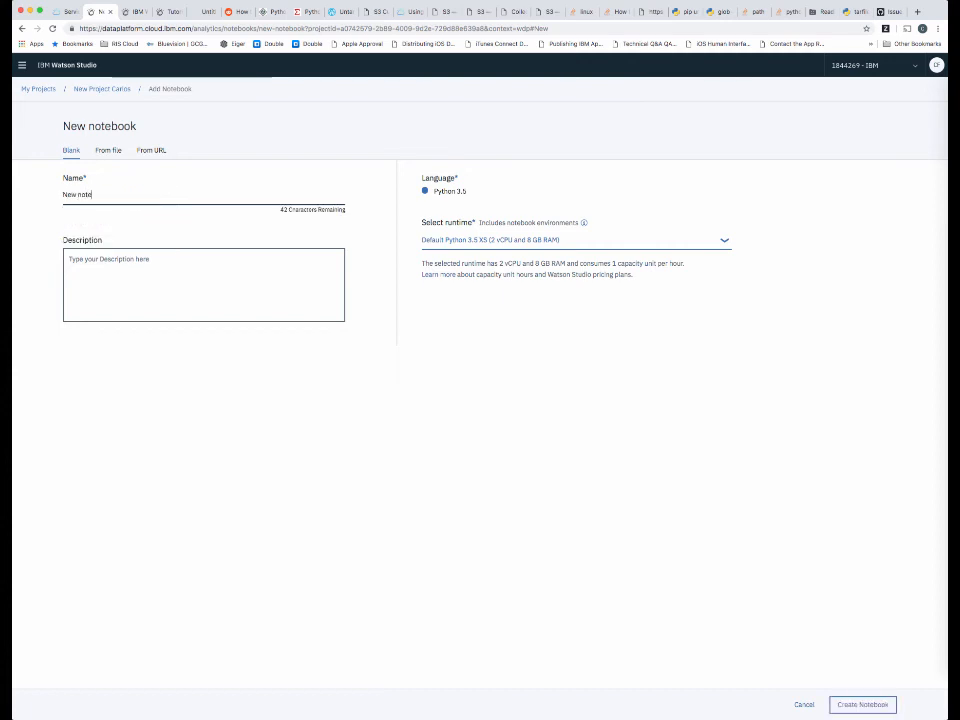
text(book)
Keep the Default Python 3.5 XS (2 vCPU and 8 GB RAM) runtime, create the notebook and dismiss its introductory tour.
click(486, 242)
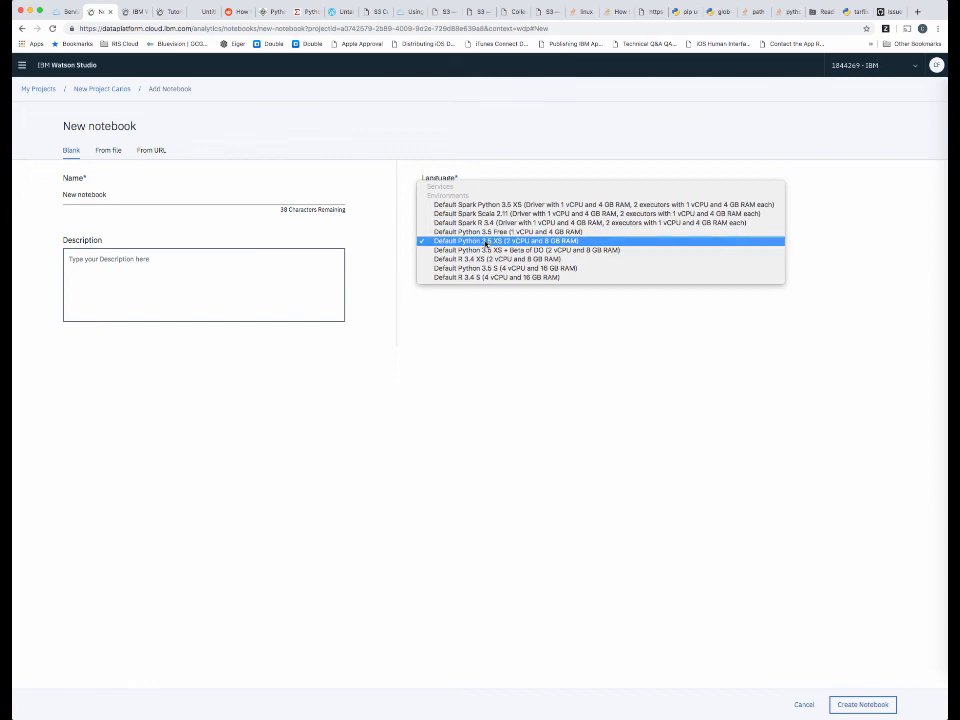
click(487, 241)
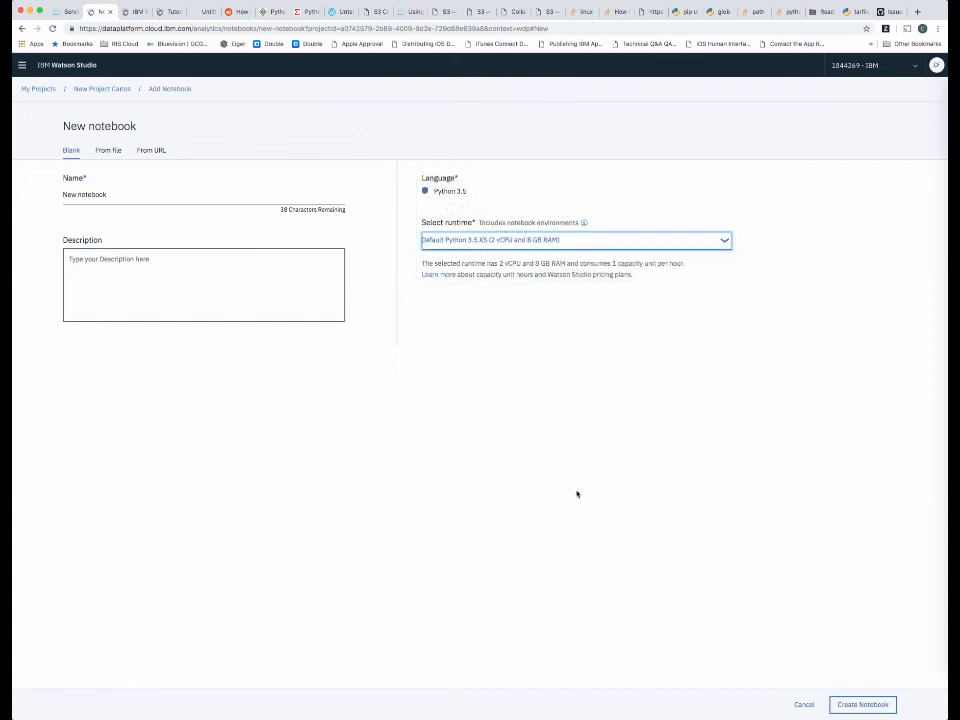
click(850, 706)
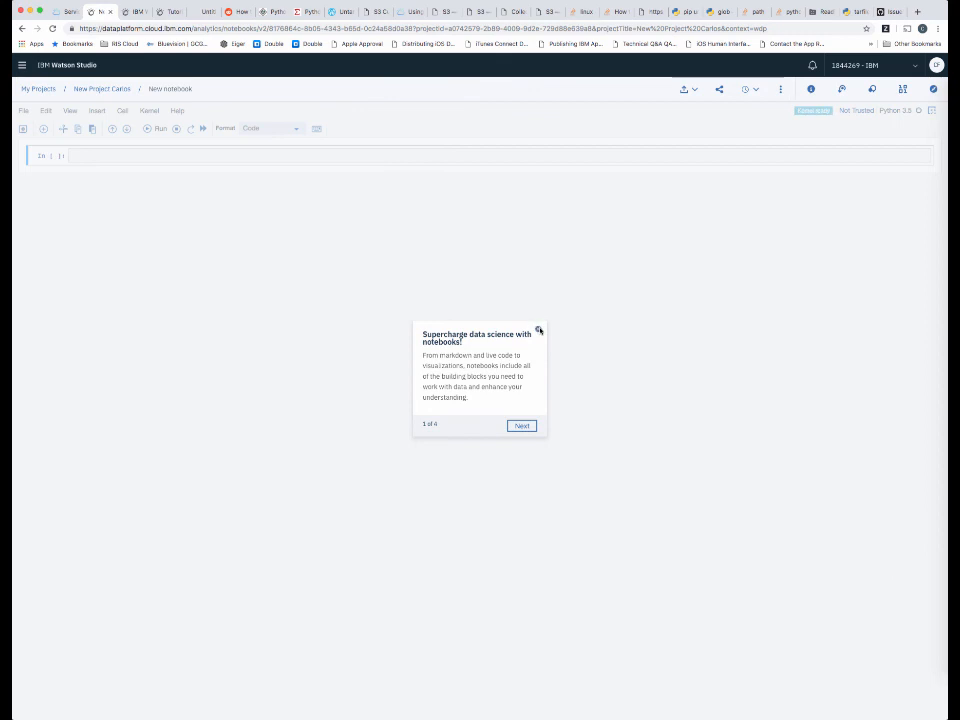
click(538, 329)
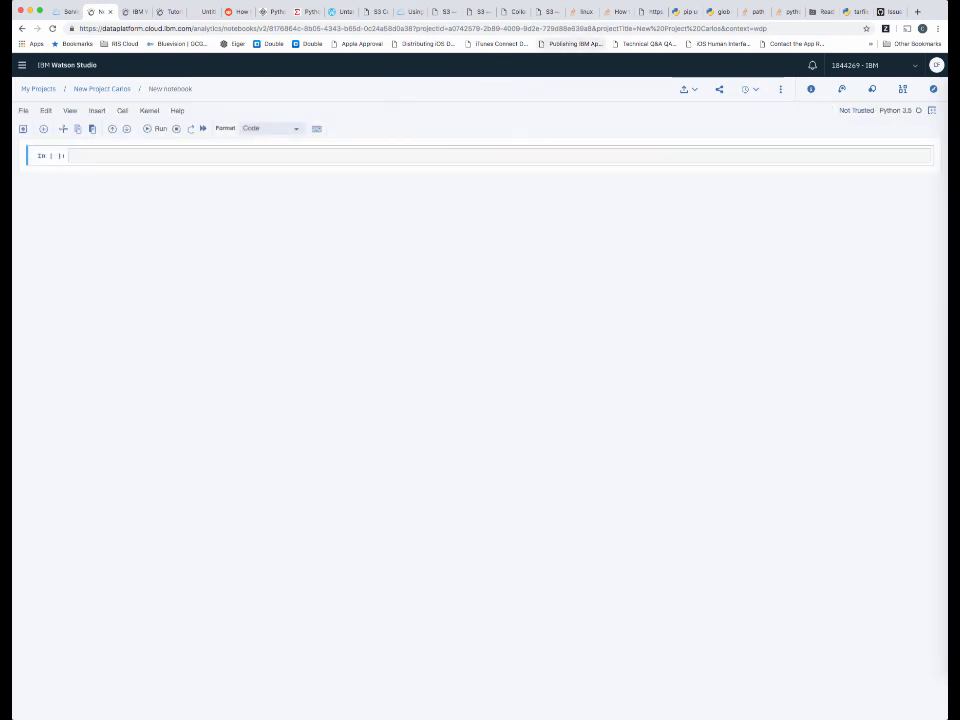
click(618, 1)
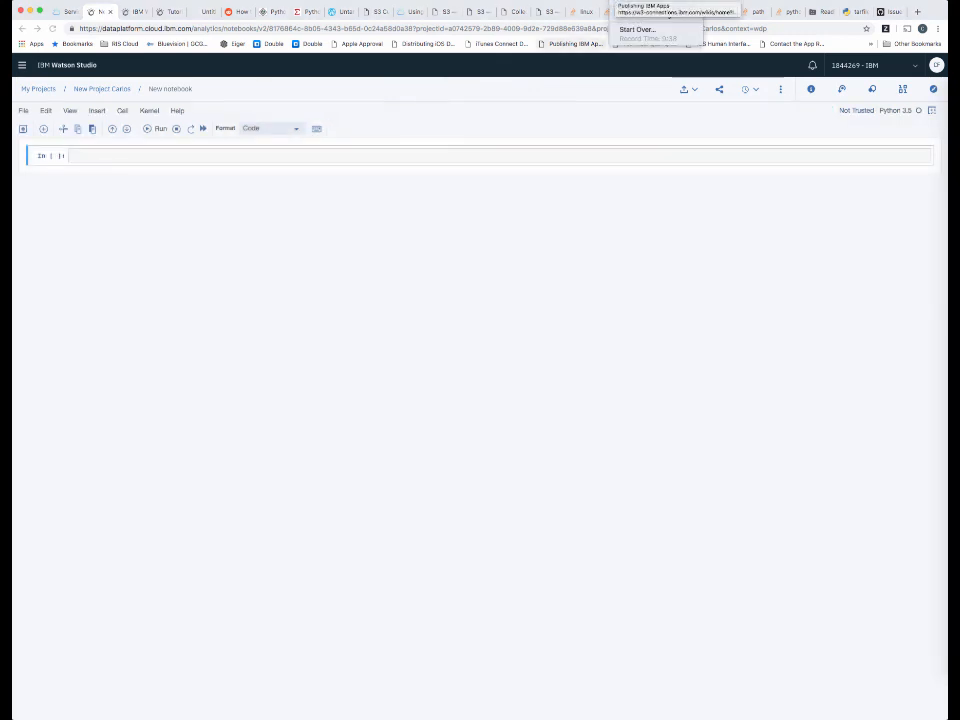
click(612, 1)
click(617, 1)
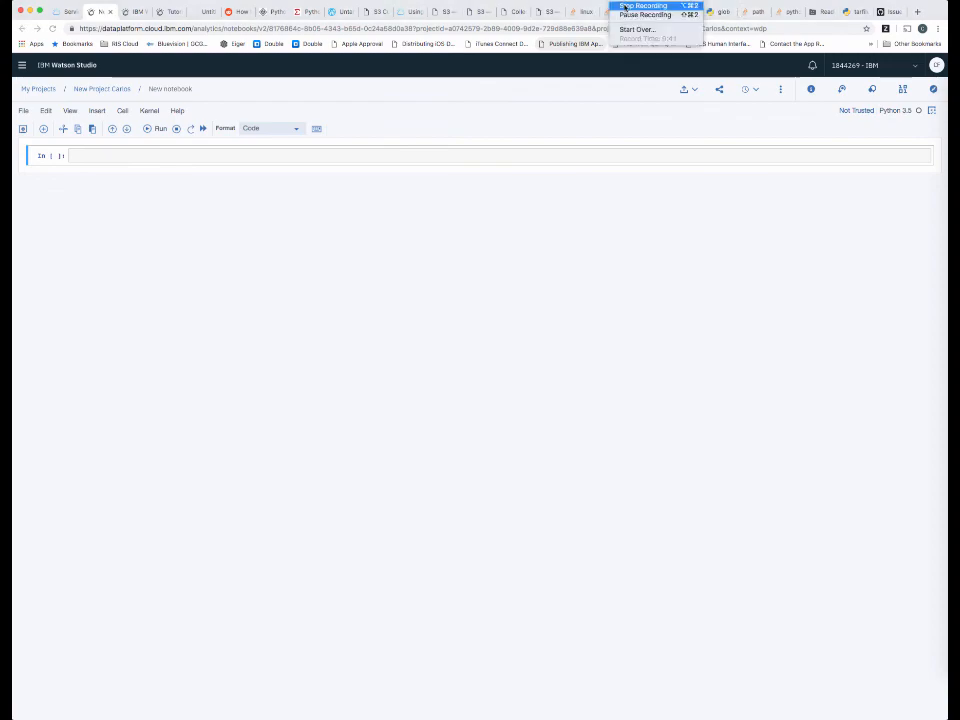